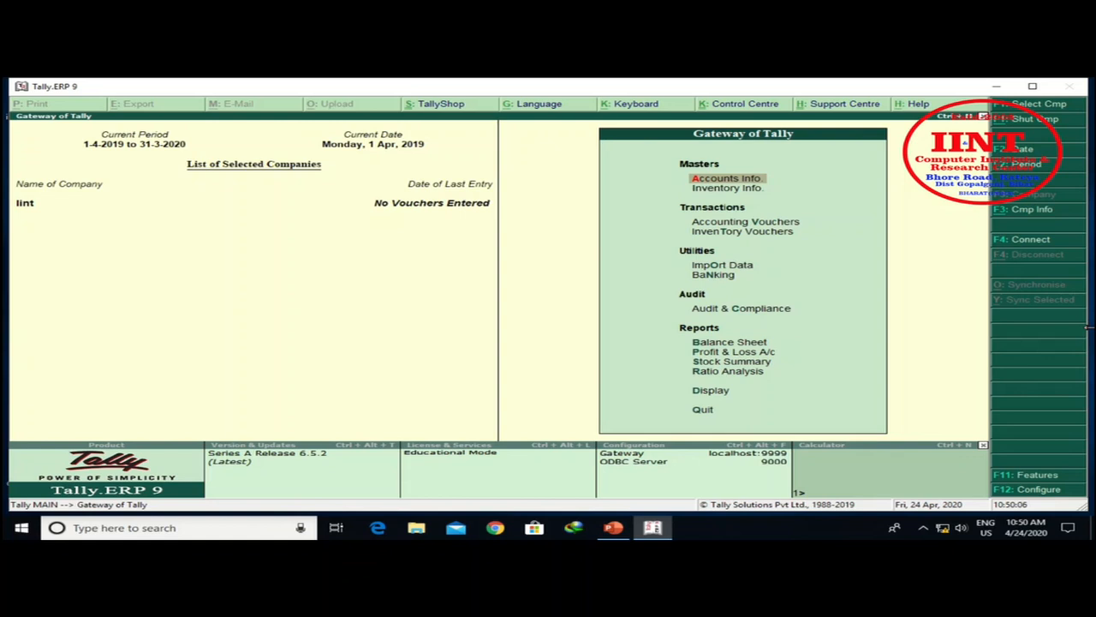
Step: Start creating a single account group and enter the name "Priniting"
key(Return)
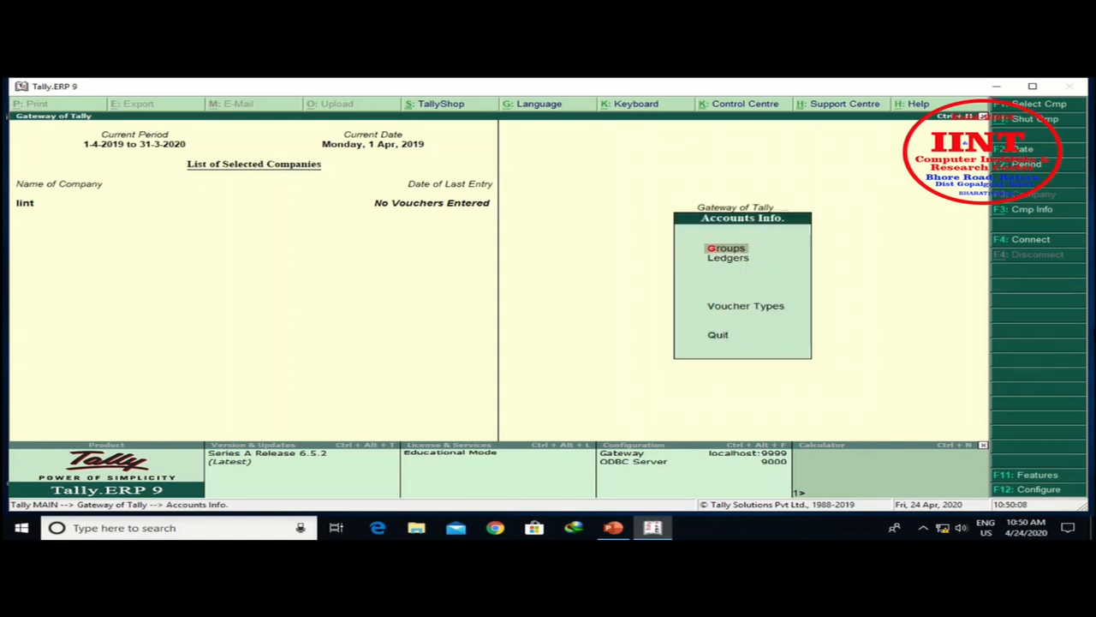
key(Escape)
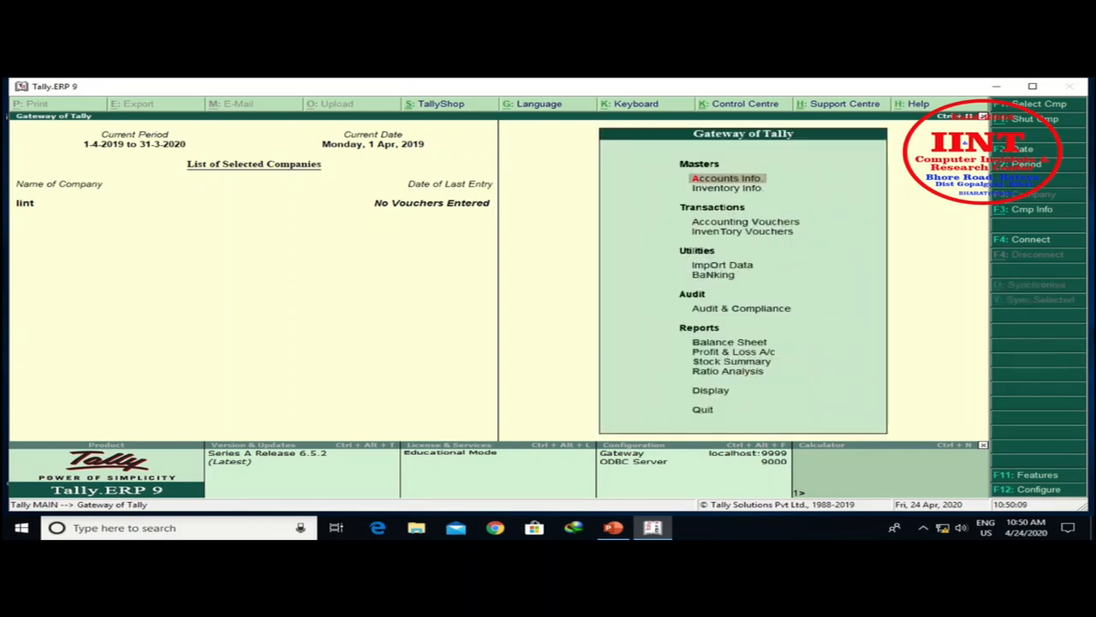
click(746, 180)
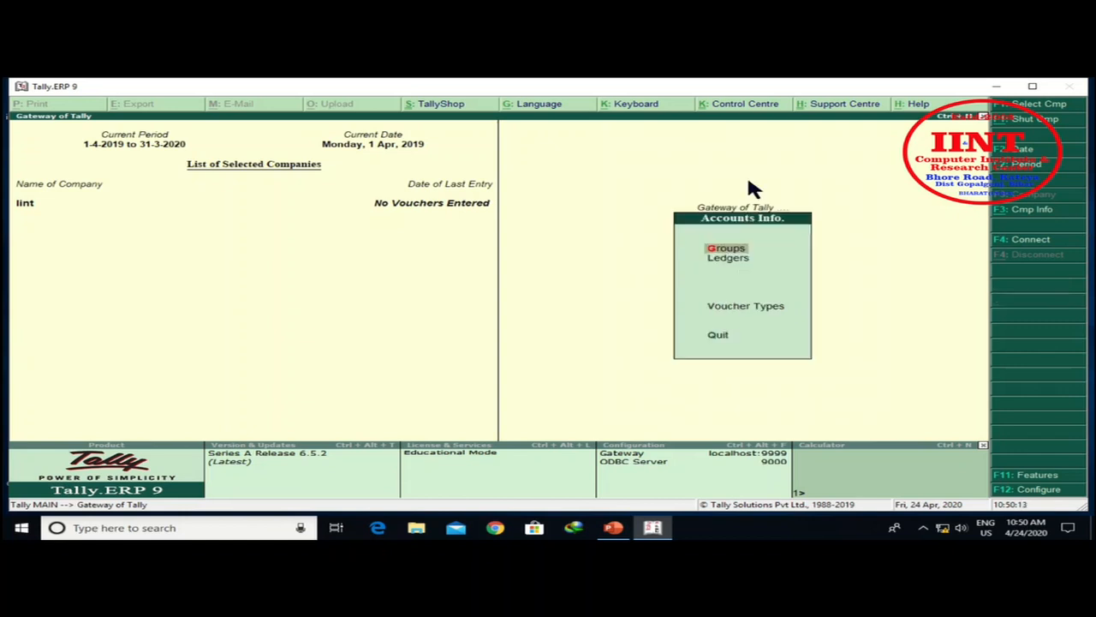
click(734, 251)
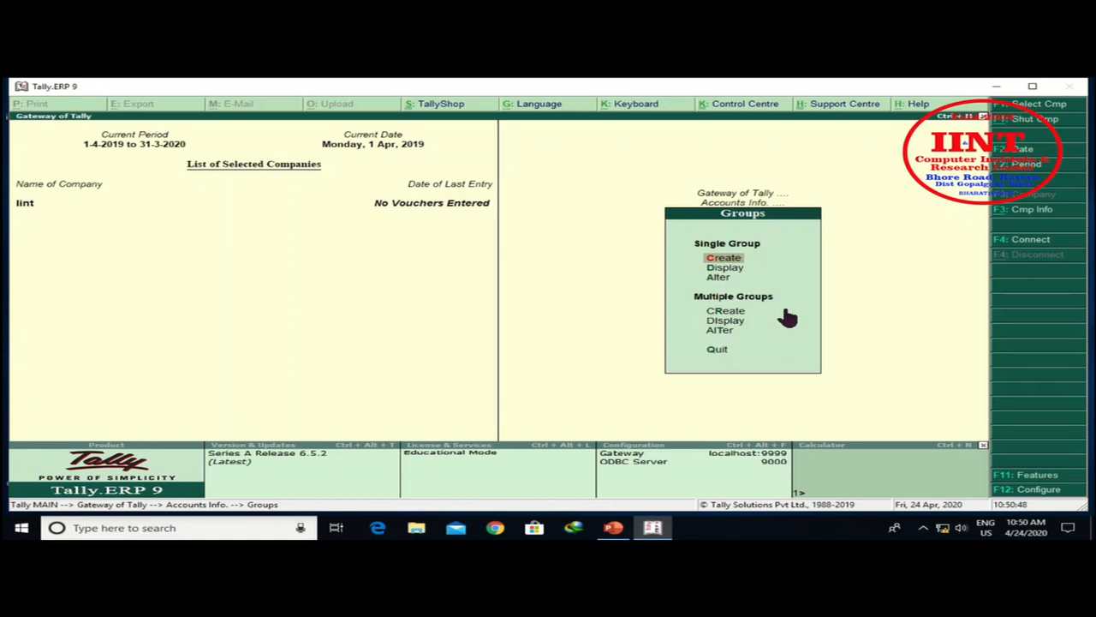
click(726, 259)
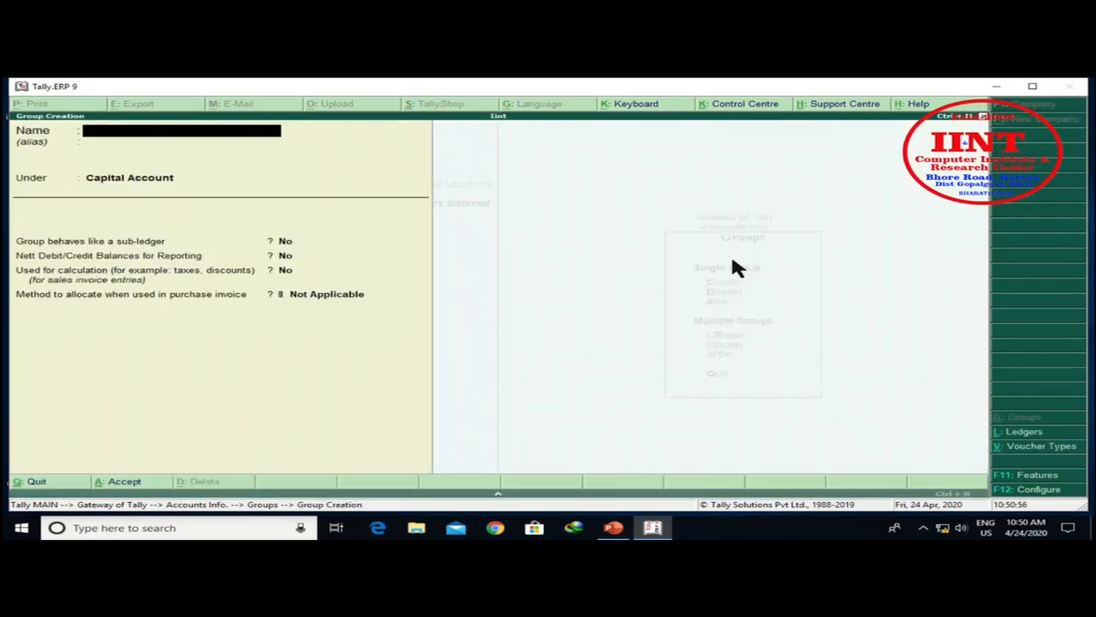
text(Priniting)
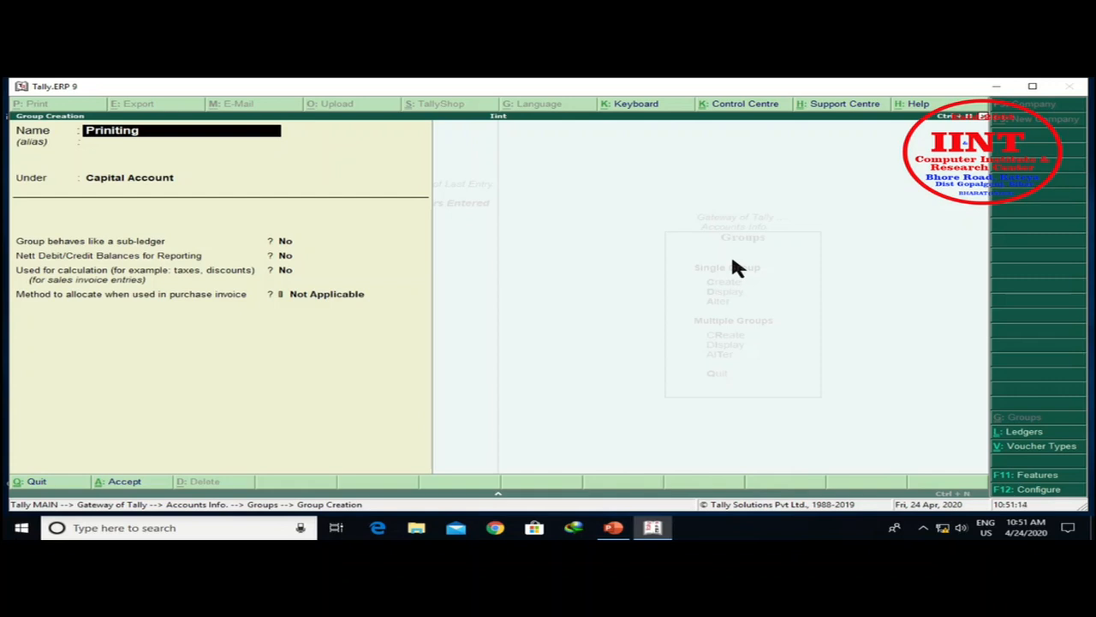
key(Return)
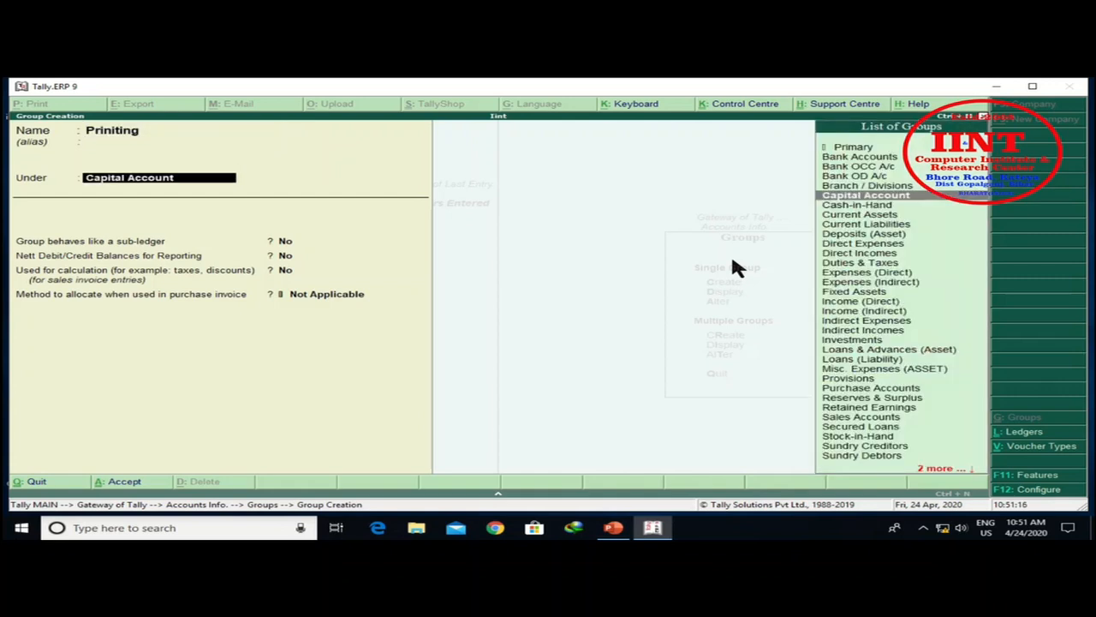
Step: Place the new group under Primary
key(Up)
key(Up)
key(Up)
key(Up)
key(Up)
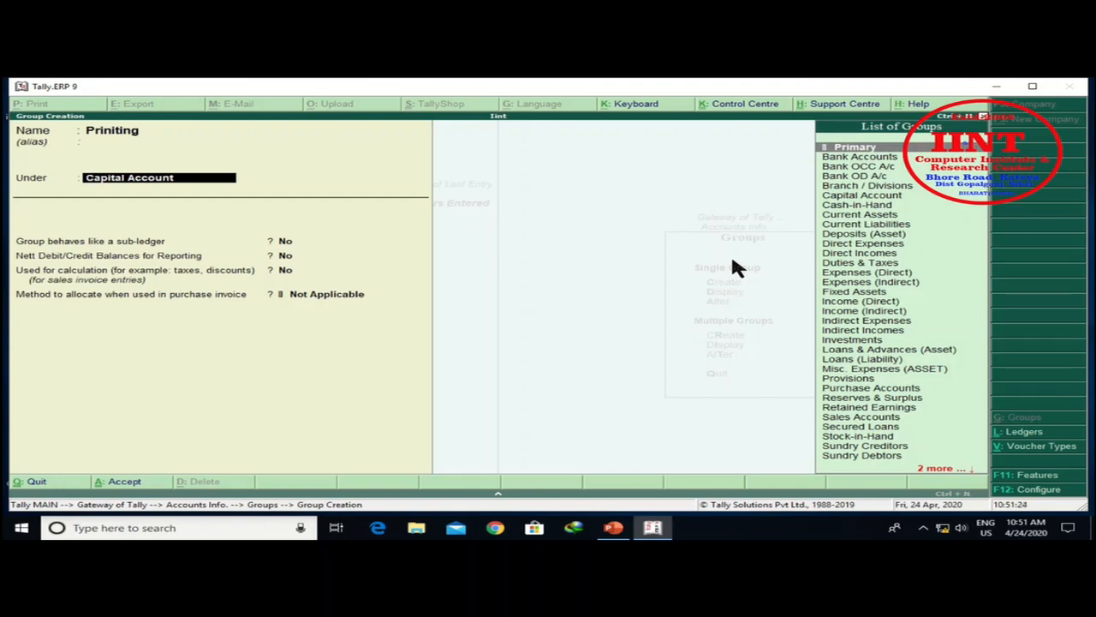
key(Return)
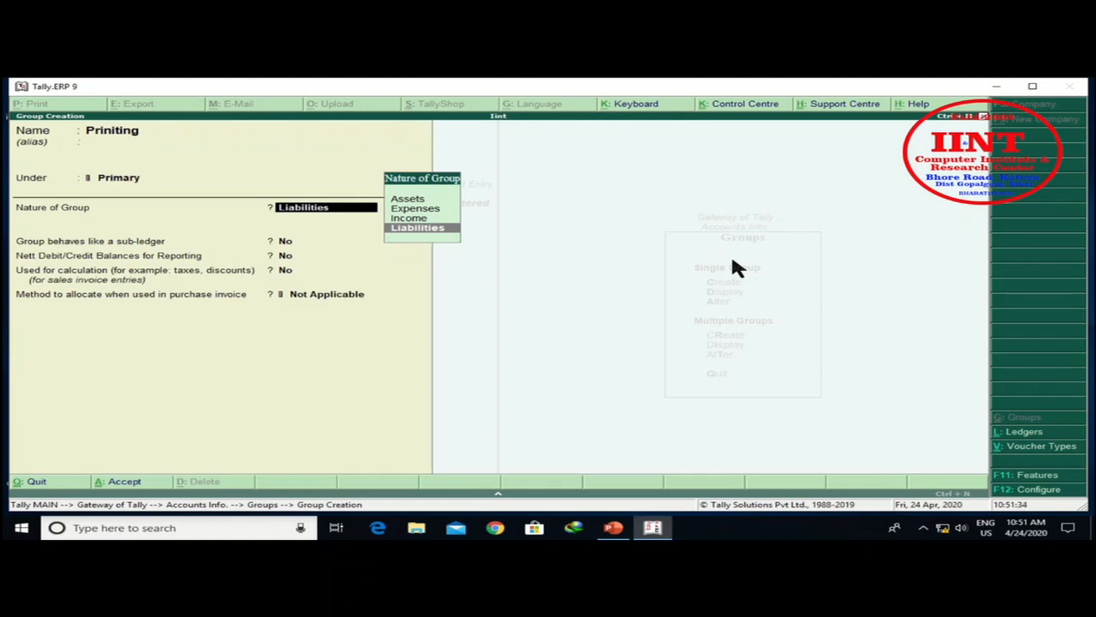
Step: Set the nature of the new group to Expenses
key(Up)
key(Up)
key(Up)
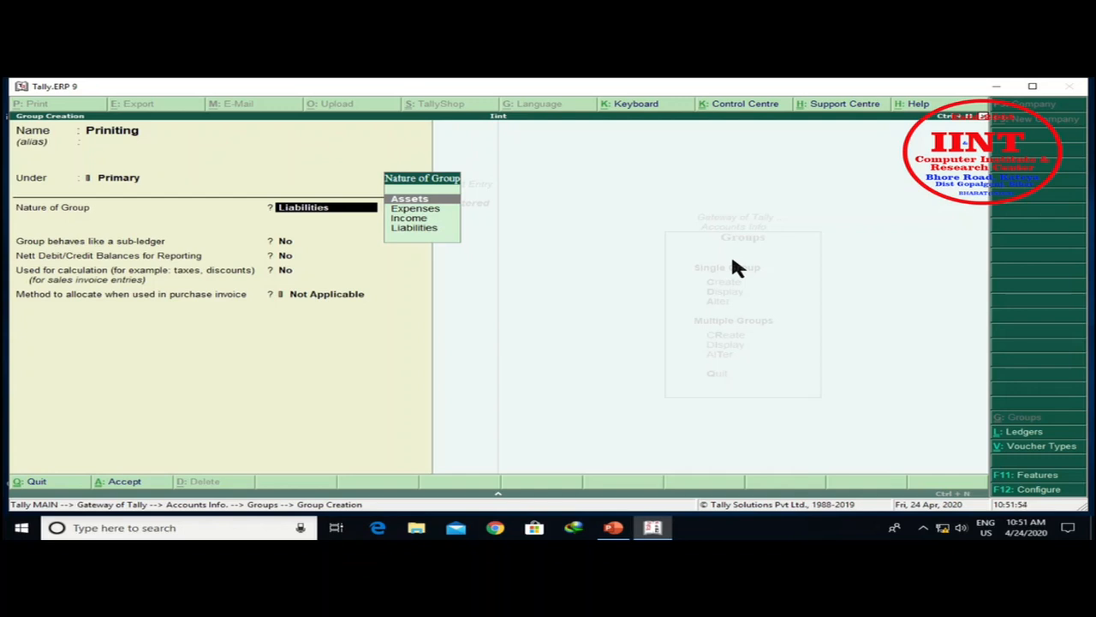
key(Down)
key(Down)
key(Down)
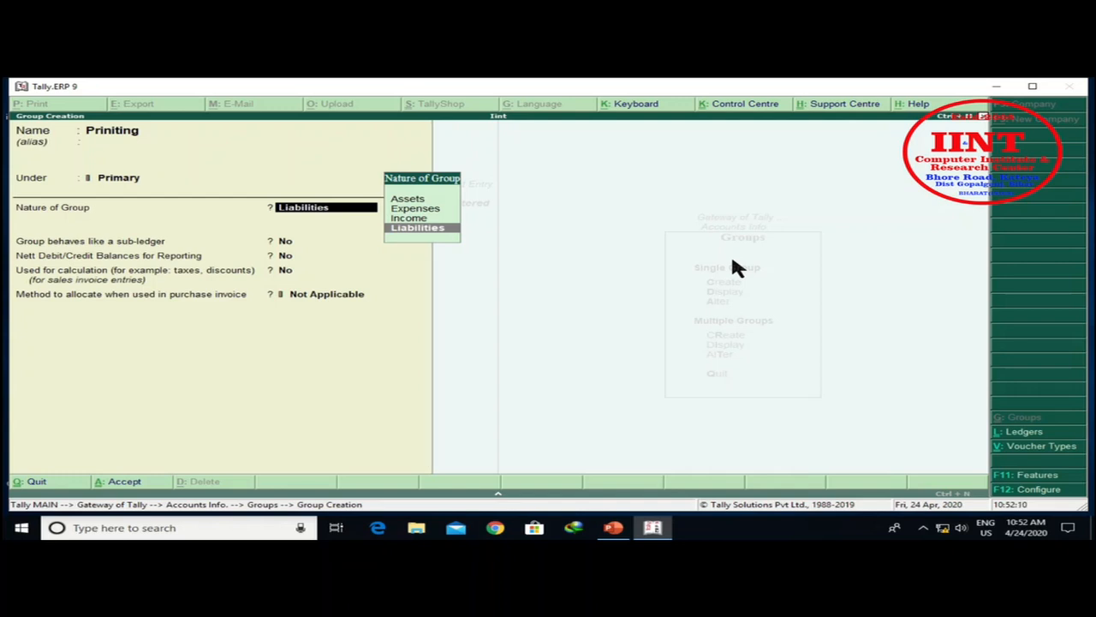
key(Up)
key(Up)
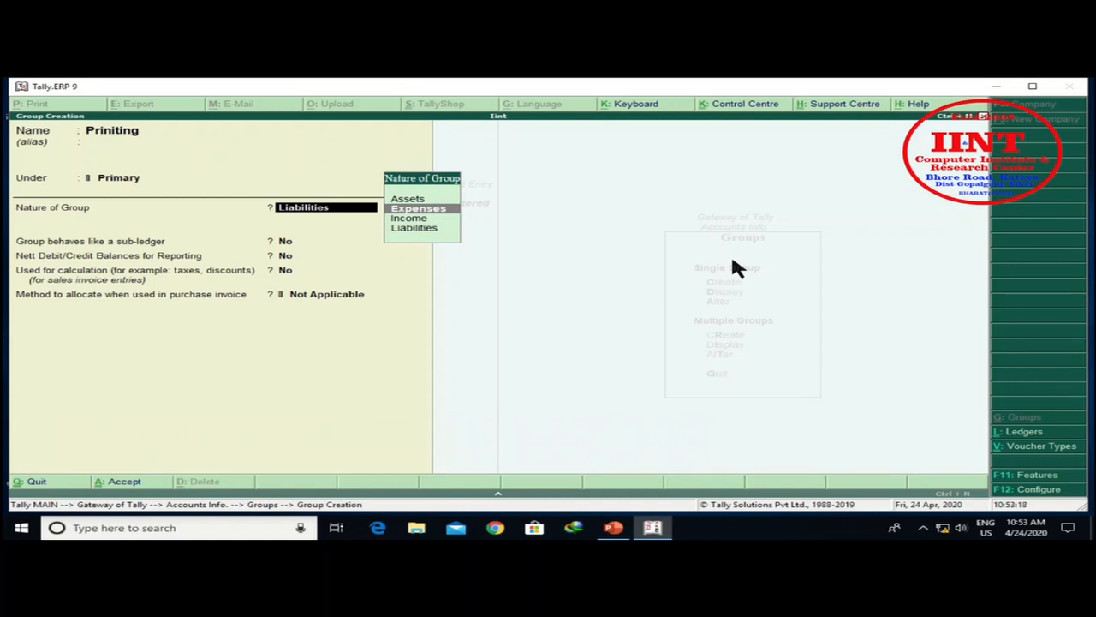
key(Return)
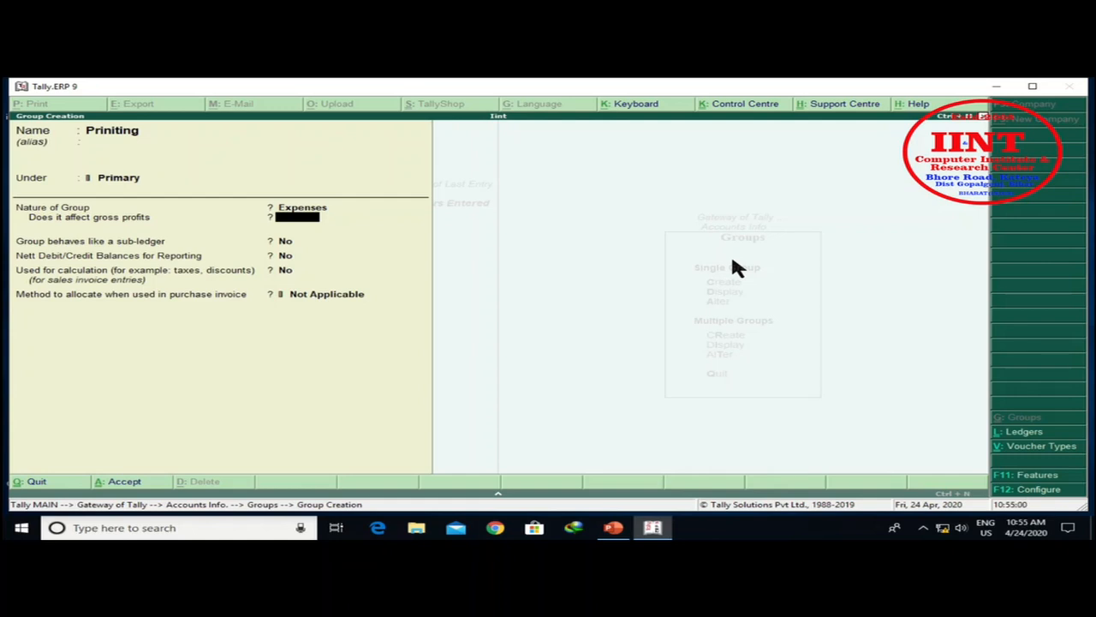
Step: Set "Does it affect gross profits" to Yes for the Printing group
text(y)
key(Return)
text(y)
key(Return)
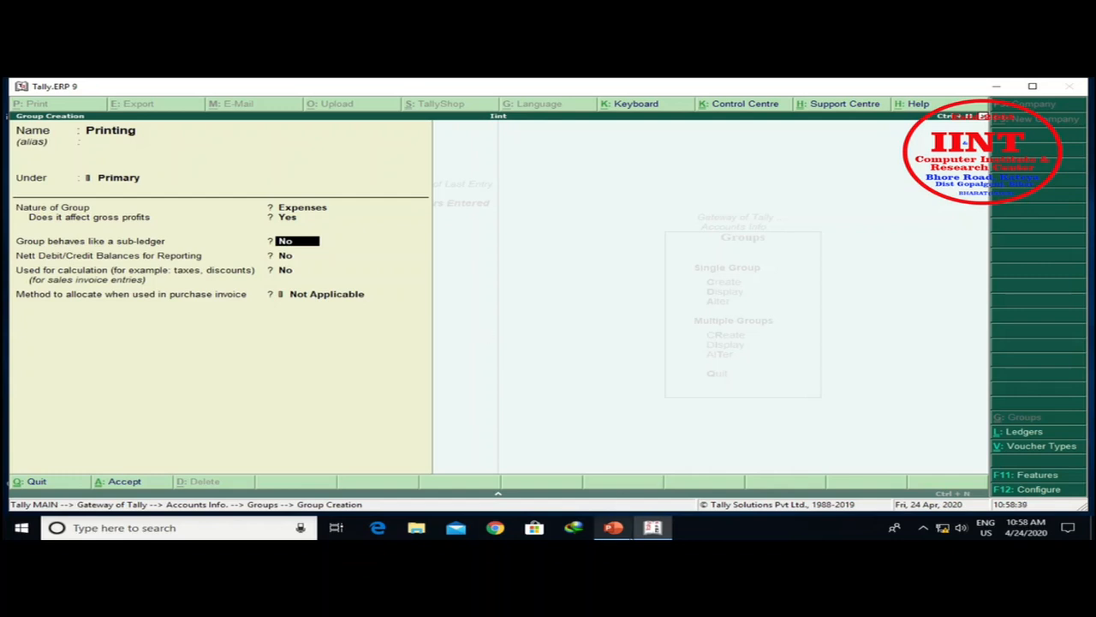
Step: Switch to the PowerPoint presentation and run the slide show through to the slide with the two ABC Company trial balances
click(614, 529)
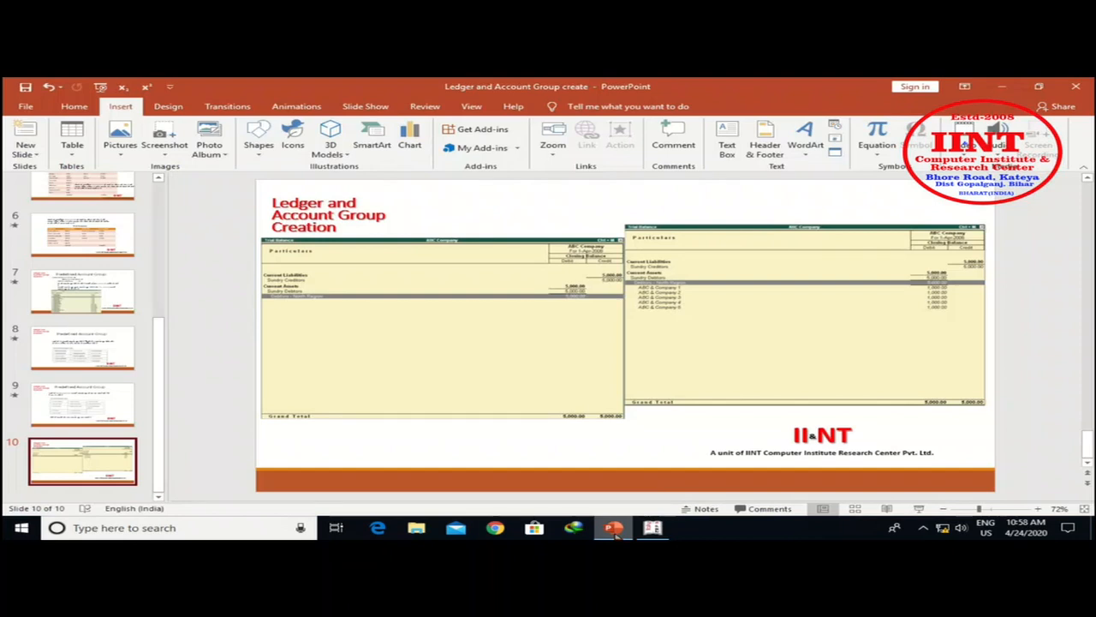
key(F5)
key(Right)
key(Right)
key(Right)
key(Right)
key(Right)
key(Right)
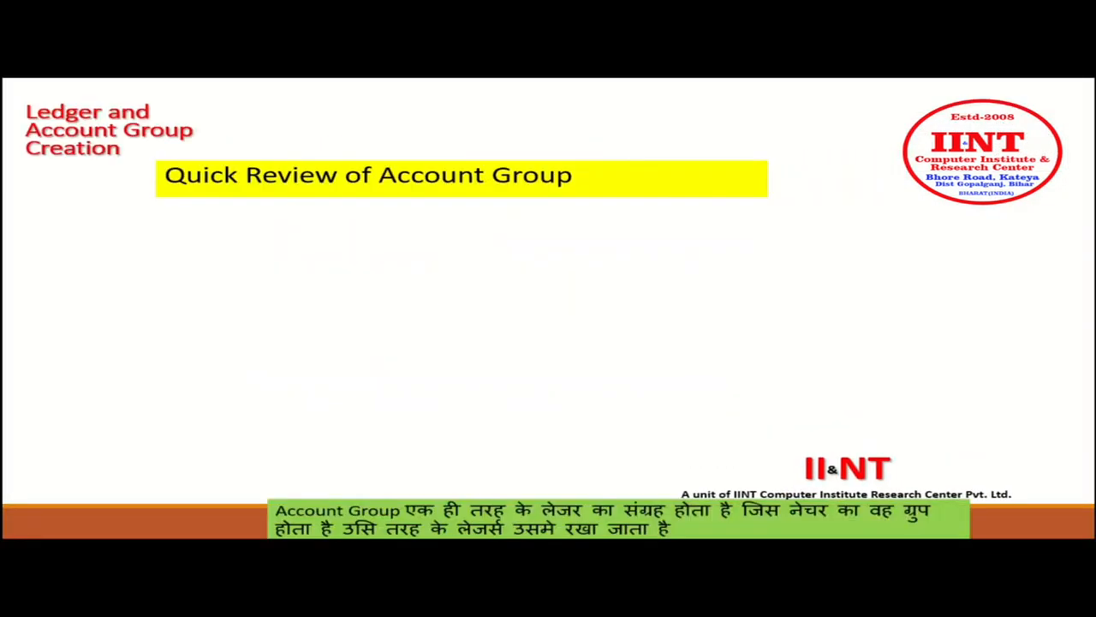
key(Right)
key(Right)
key(Right)
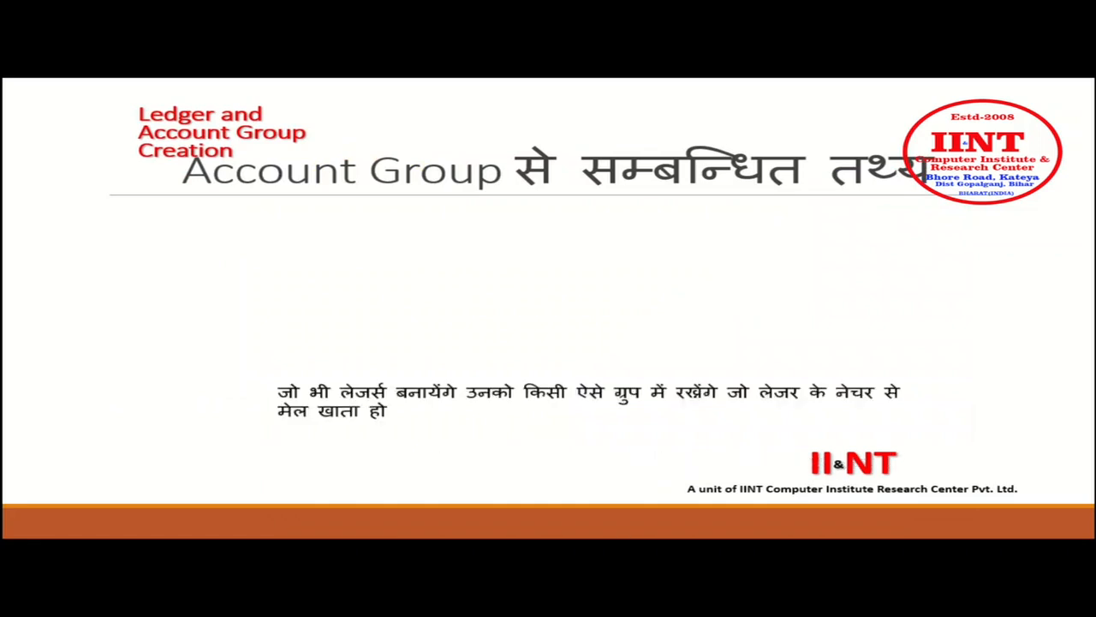
key(Right)
key(Right)
key(Right)
key(Right)
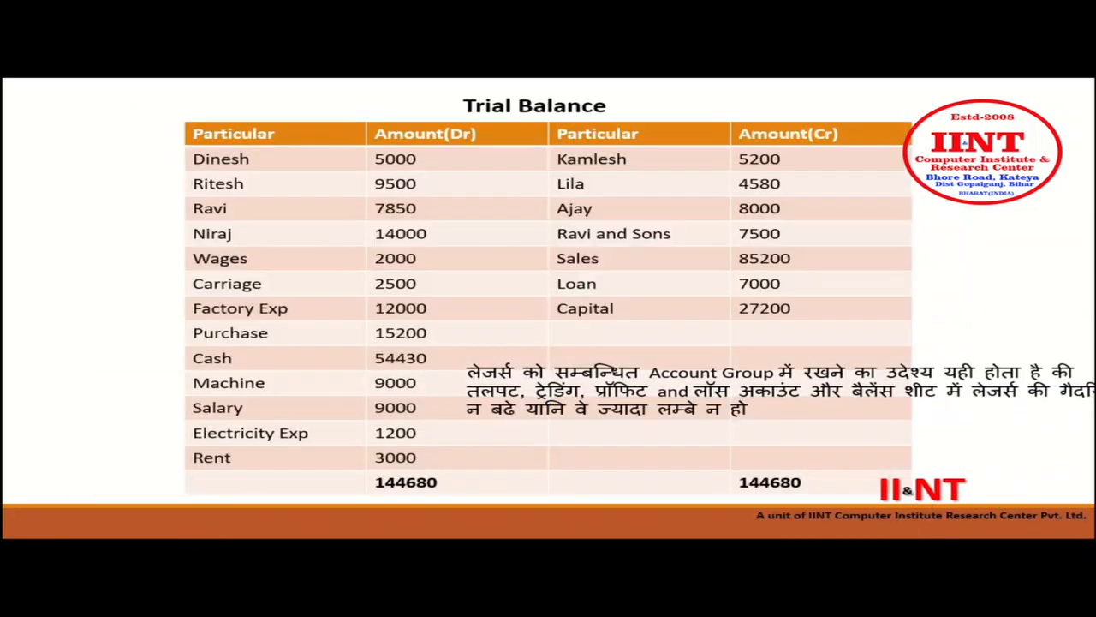
key(Right)
key(Right)
key(Right)
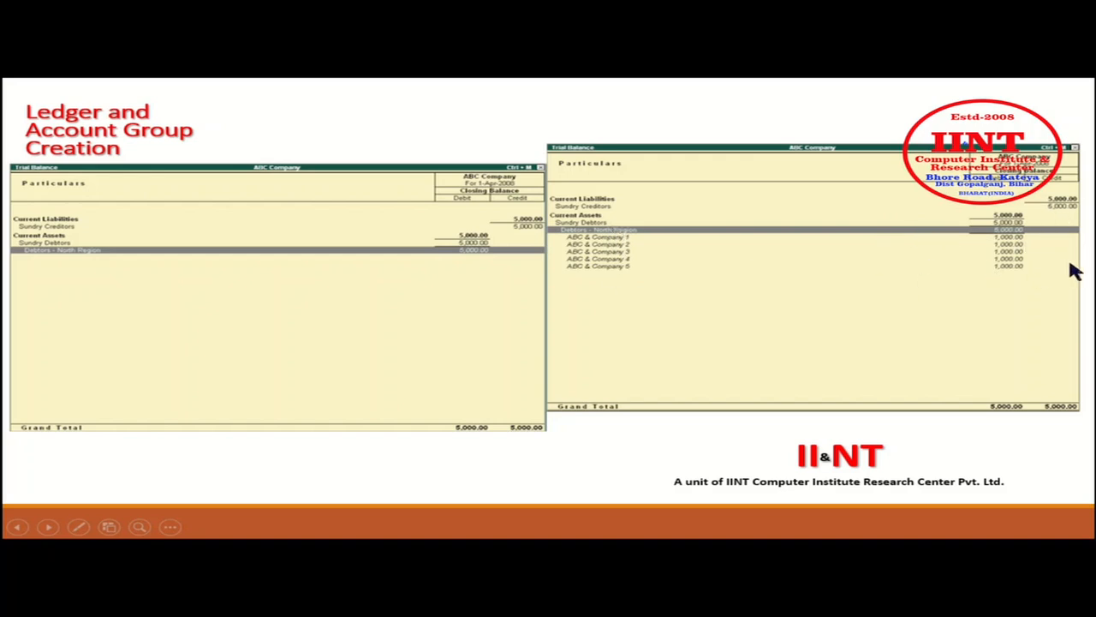
Step: Switch back to Tally.ERP 9 and enter Yes for "Group behaves like a sub-ledger"
key(super)
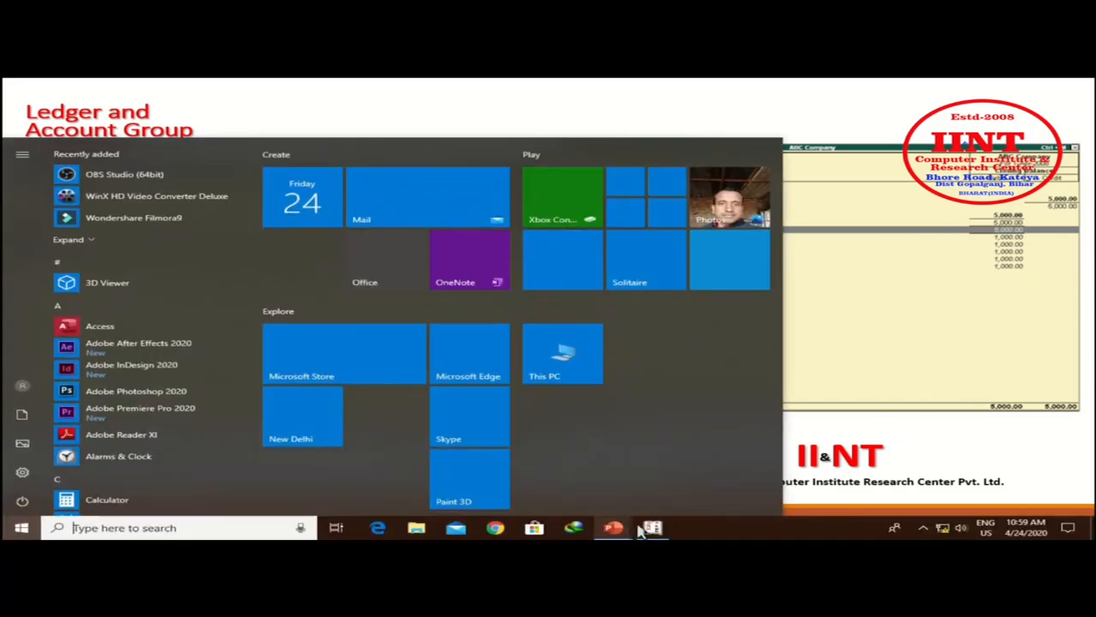
click(649, 528)
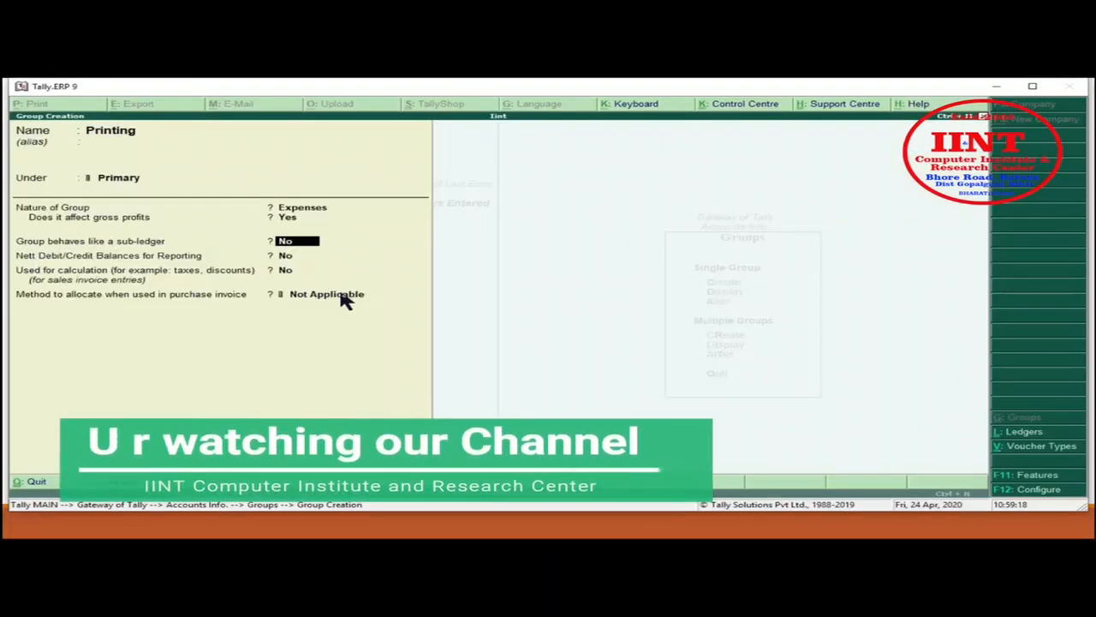
text(y)
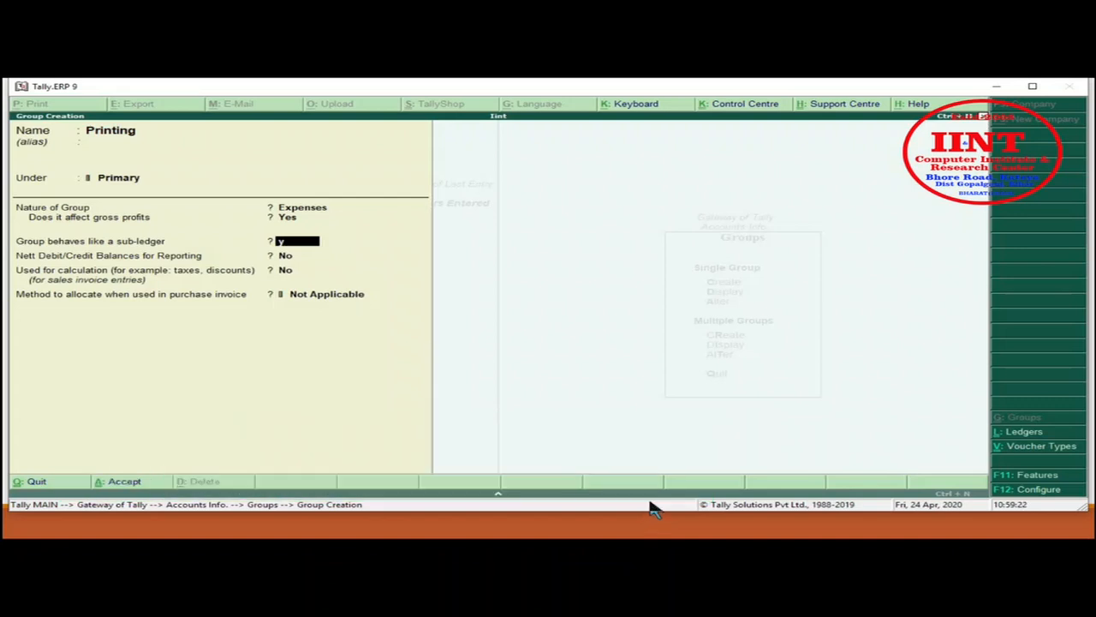
Step: Examine the trial balance comparison slide in the PowerPoint slide show once more, then end the show and return to Tally.ERP 9
key(super)
mouse_move(613, 527)
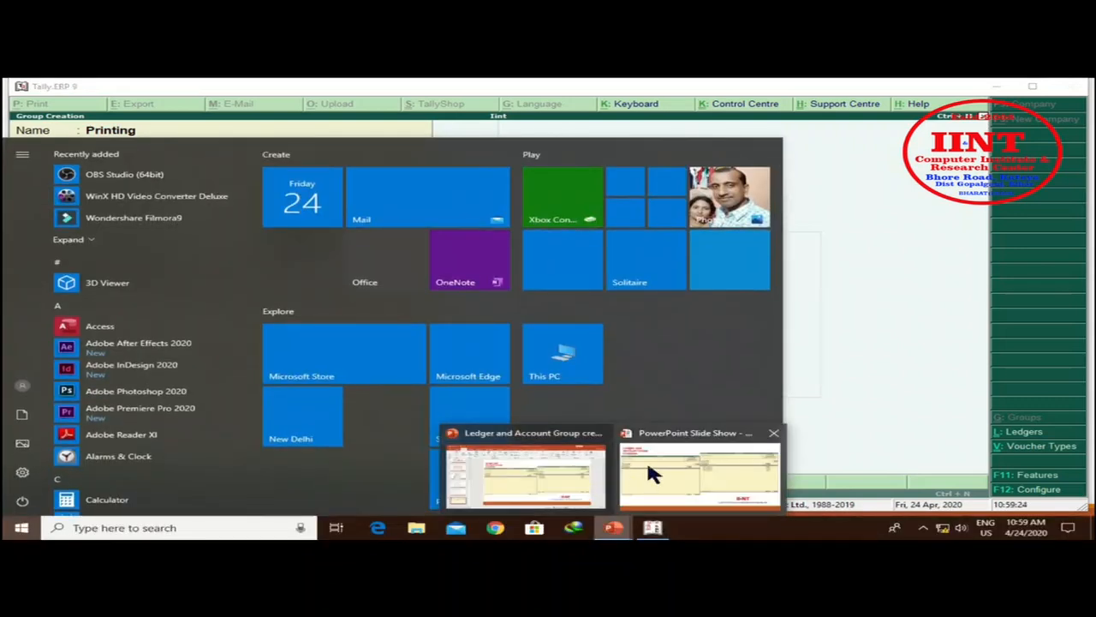
click(649, 467)
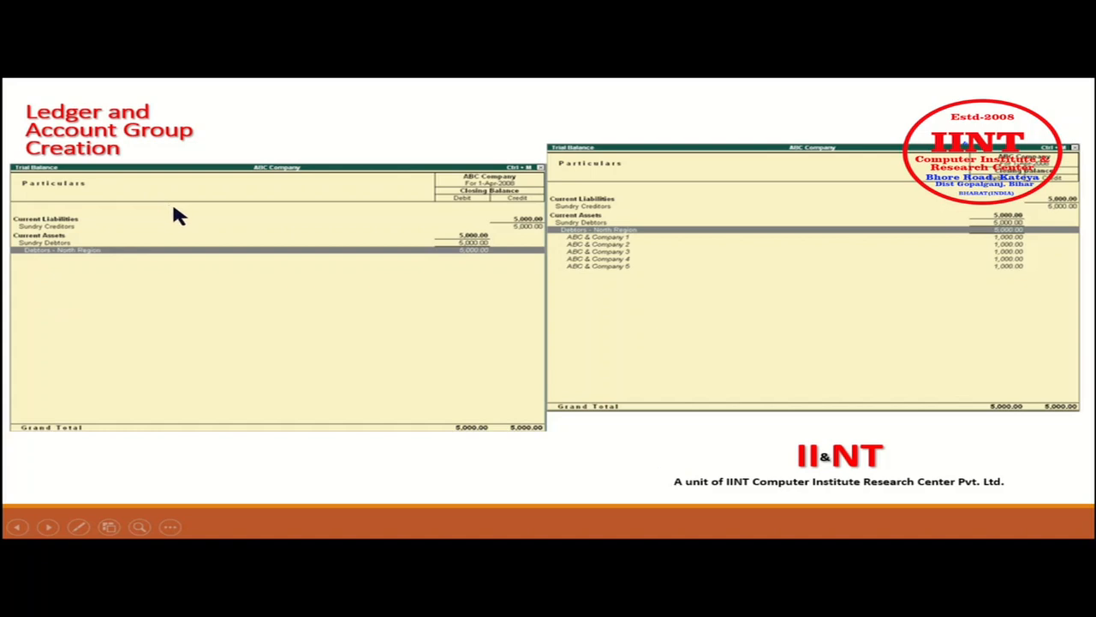
key(Escape)
key(alt+Tab)
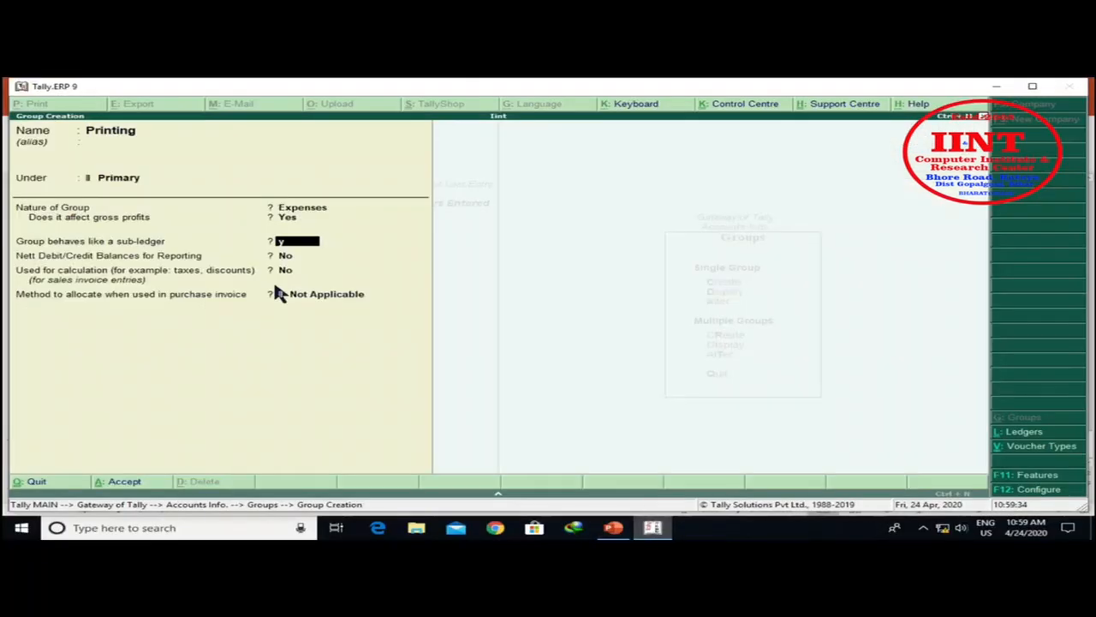
Step: Set both "Group behaves like a sub-ledger" and "Nett Debit/Credit Balances for Reporting" to No
text(n)
key(Return)
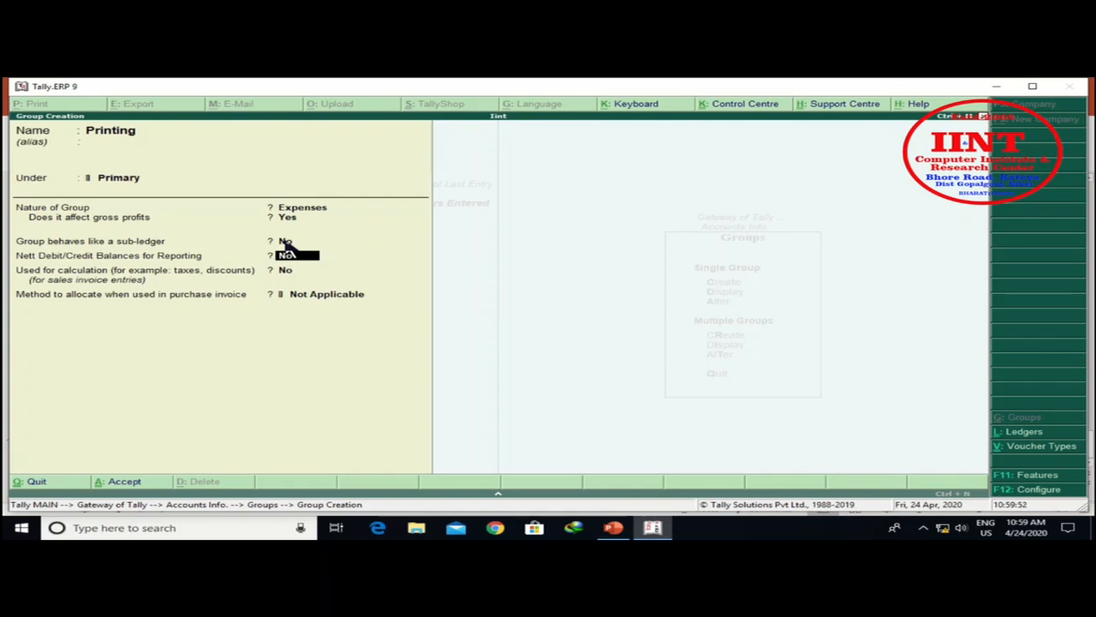
text(y)
key(Return)
key(BackSpace)
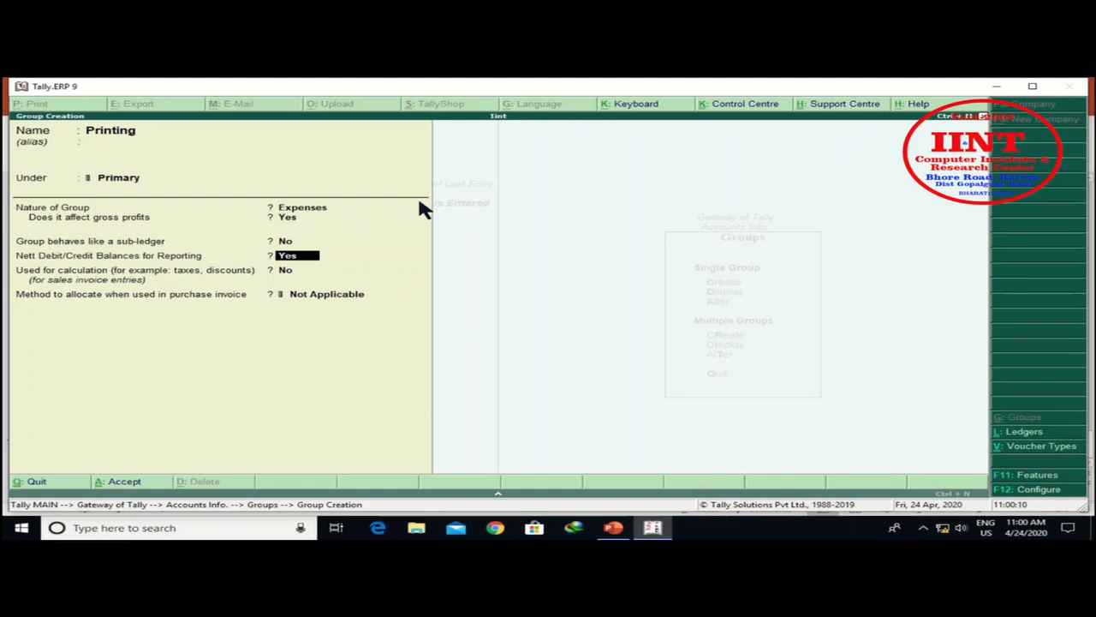
text(n)
key(Return)
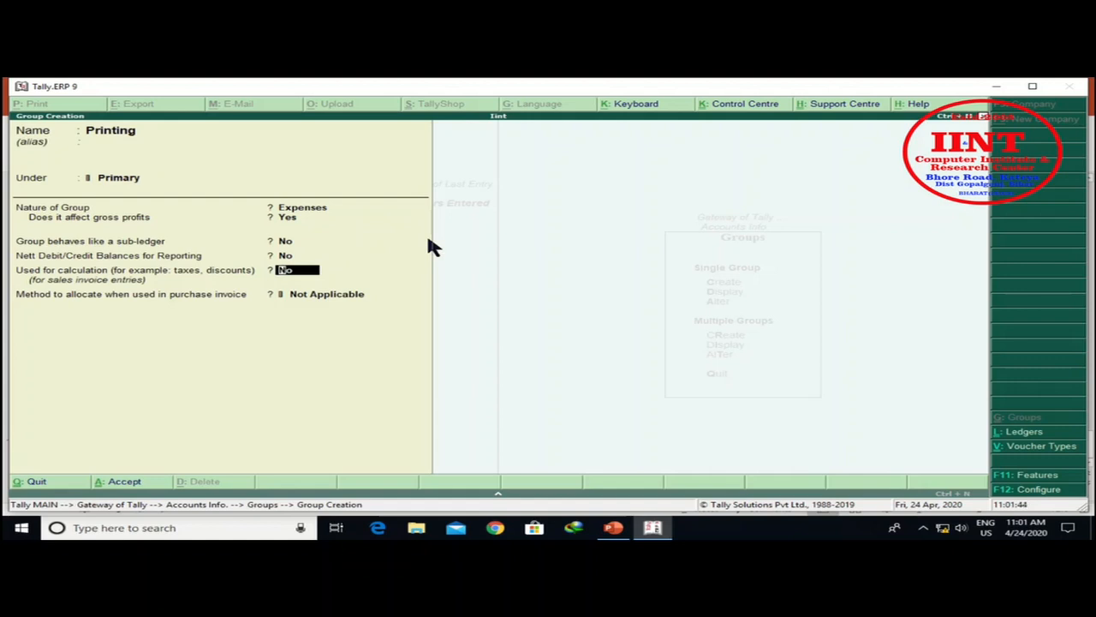
Step: Accept No for "Used for calculation" and review the allocation methods offered for purchase invoices
key(Return)
key(Return)
key(Escape)
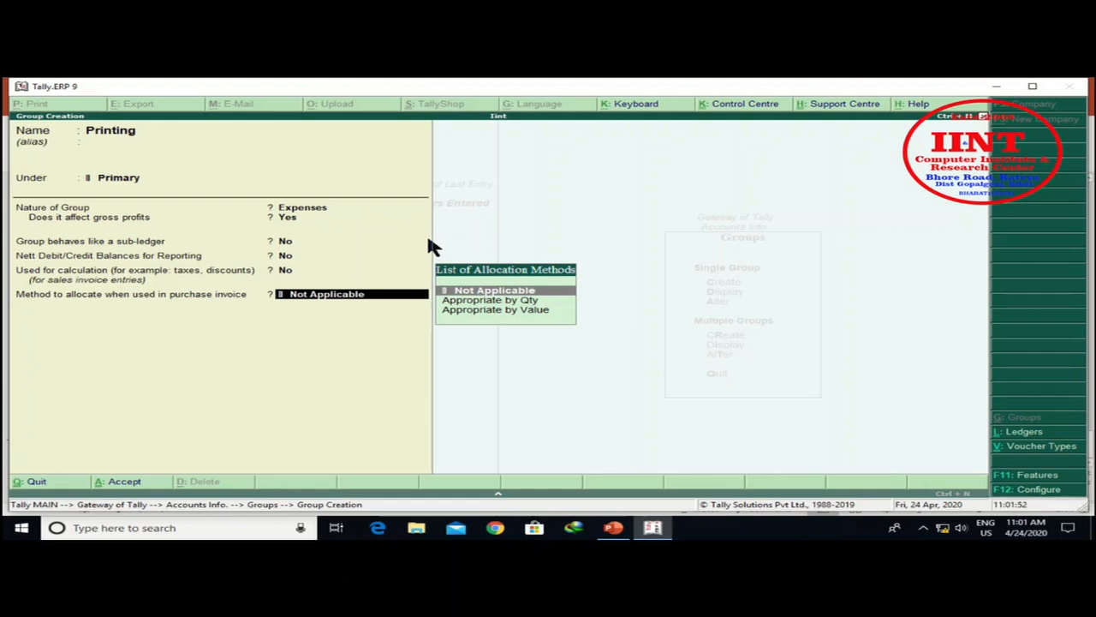
key(Down)
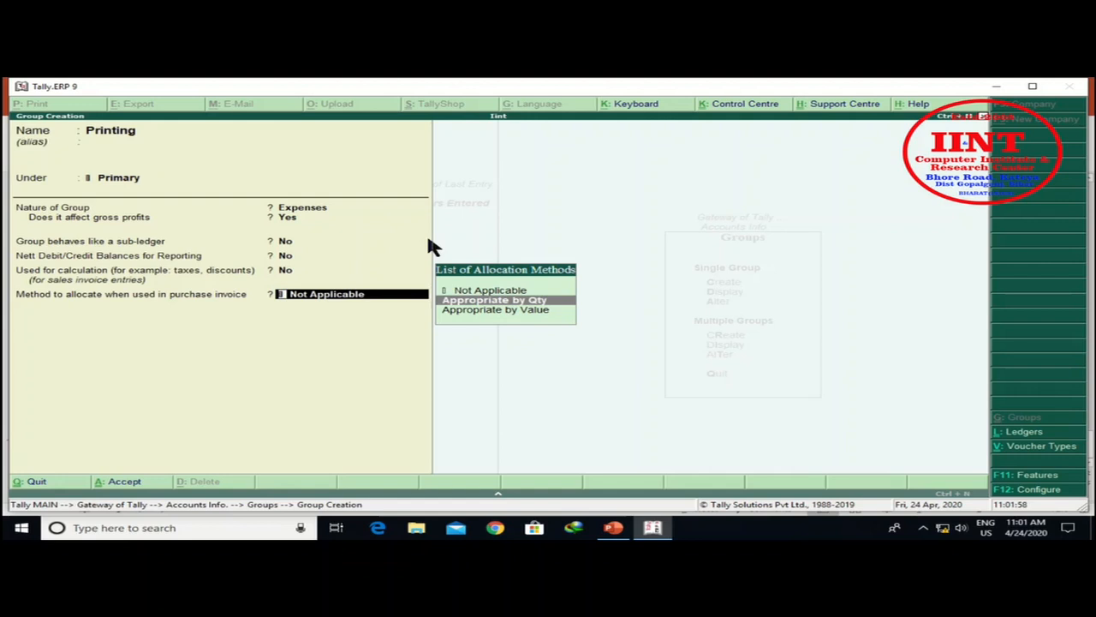
key(Down)
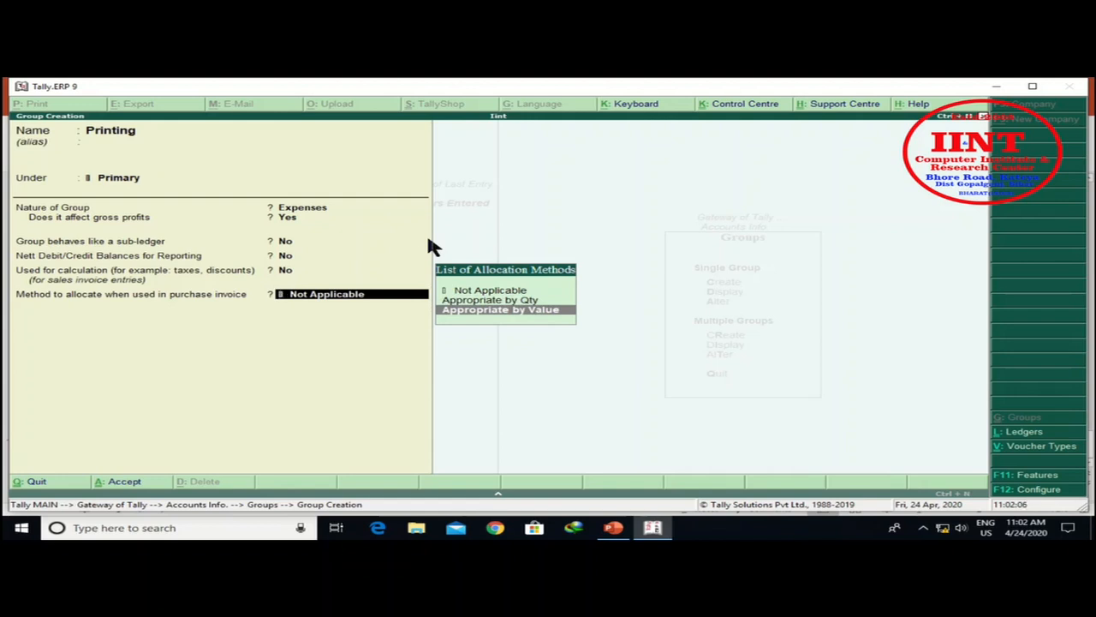
key(Up)
key(Up)
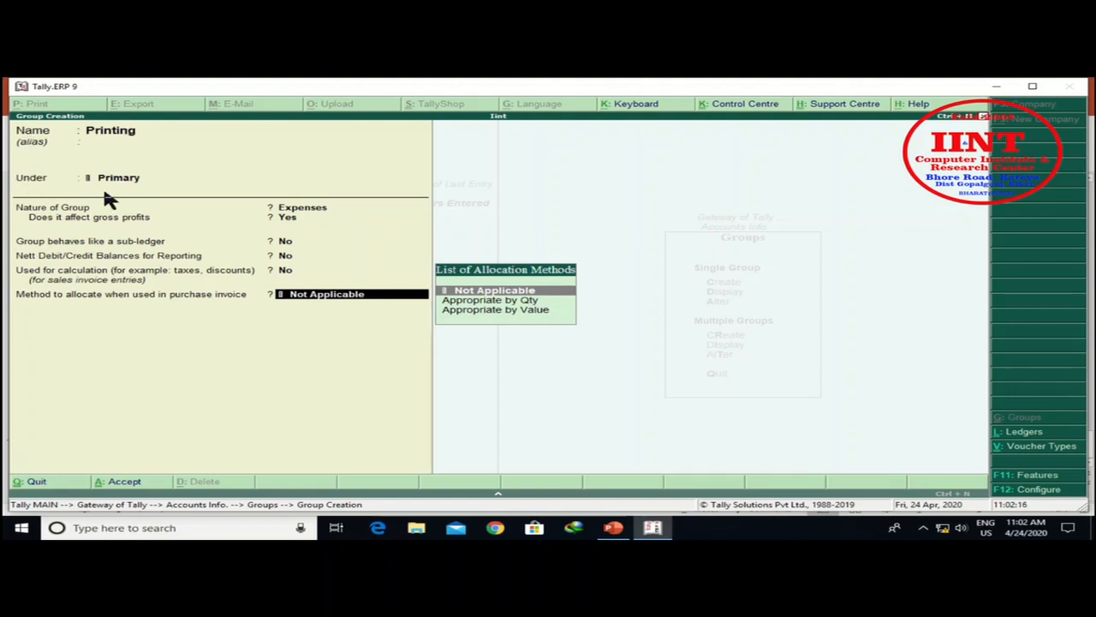
Step: Go back to the Printing group's name and review the available parent groups, keeping Primary
key(BackSpace)
key(BackSpace)
key(BackSpace)
key(BackSpace)
key(BackSpace)
key(BackSpace)
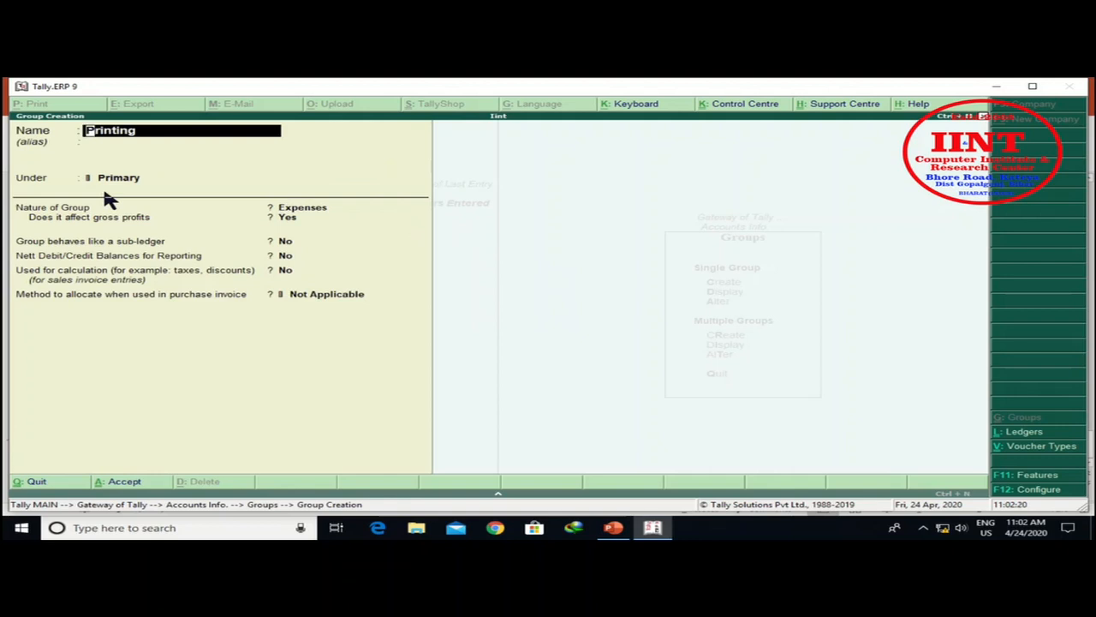
key(Return)
key(Return)
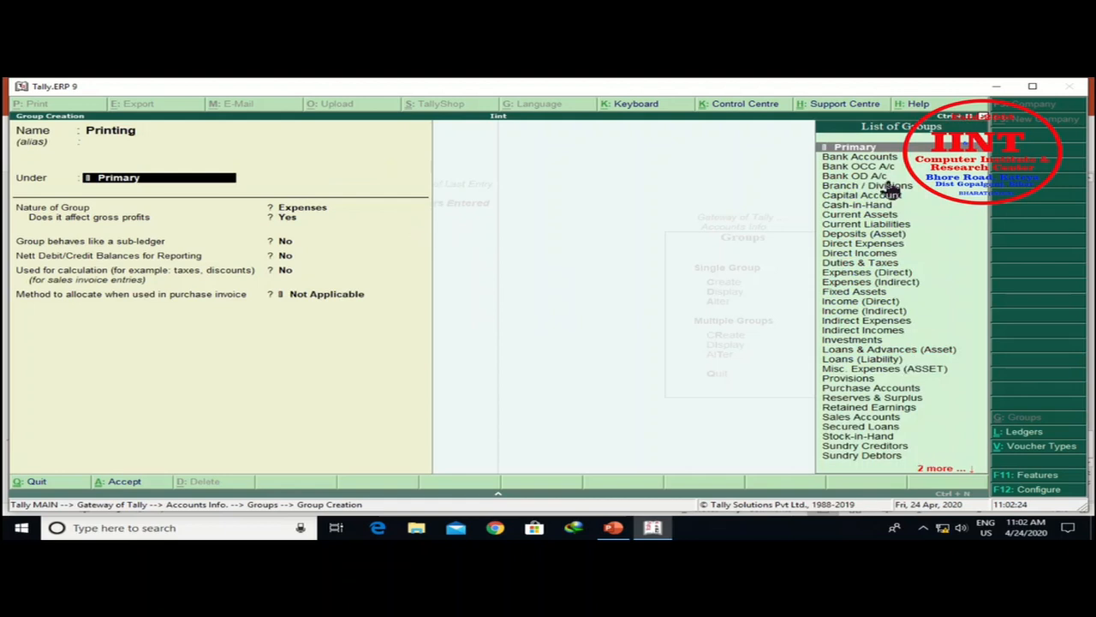
key(Down)
key(Down)
key(Down)
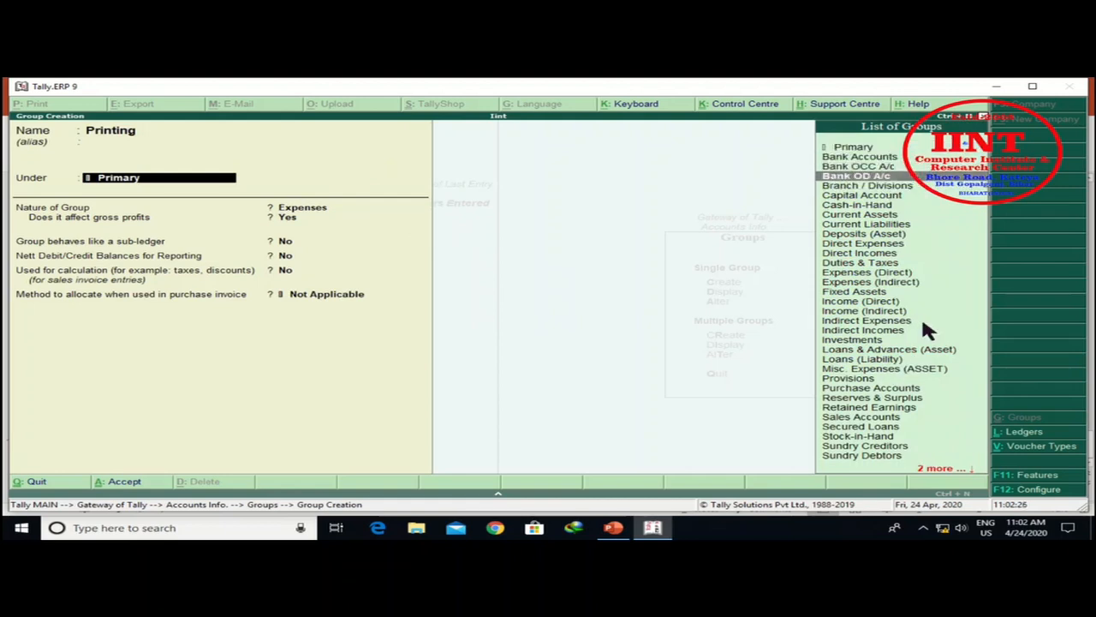
key(Up)
key(Up)
key(Up)
key(Return)
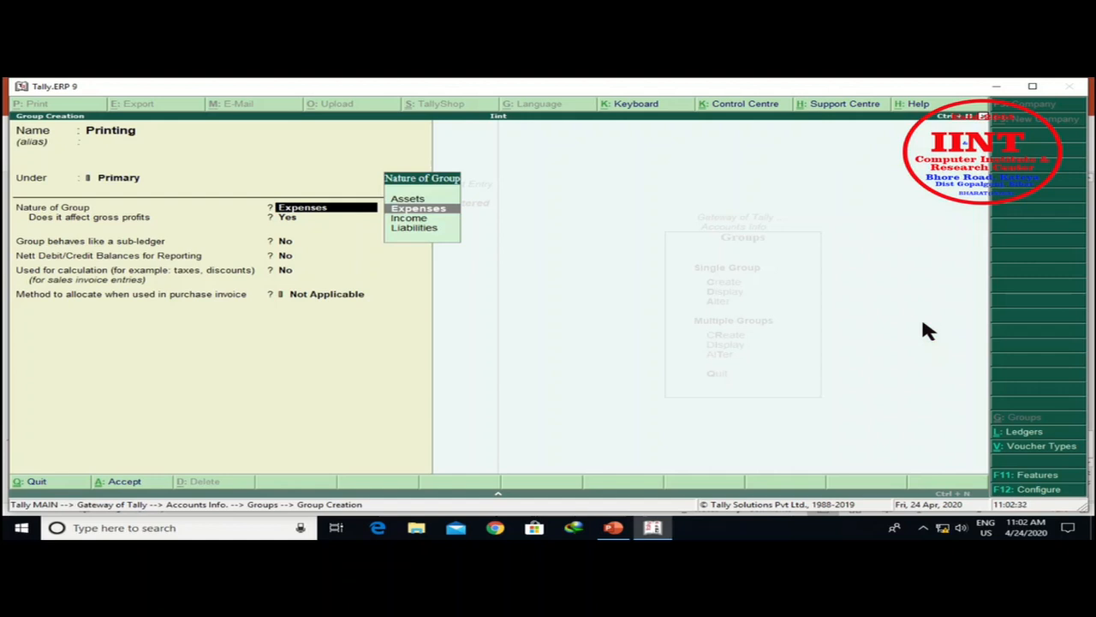
Step: Accept Expenses as the nature, Yes for gross profits, No for the remaining options and Not Applicable for allocation, and save the Printing group
key(Return)
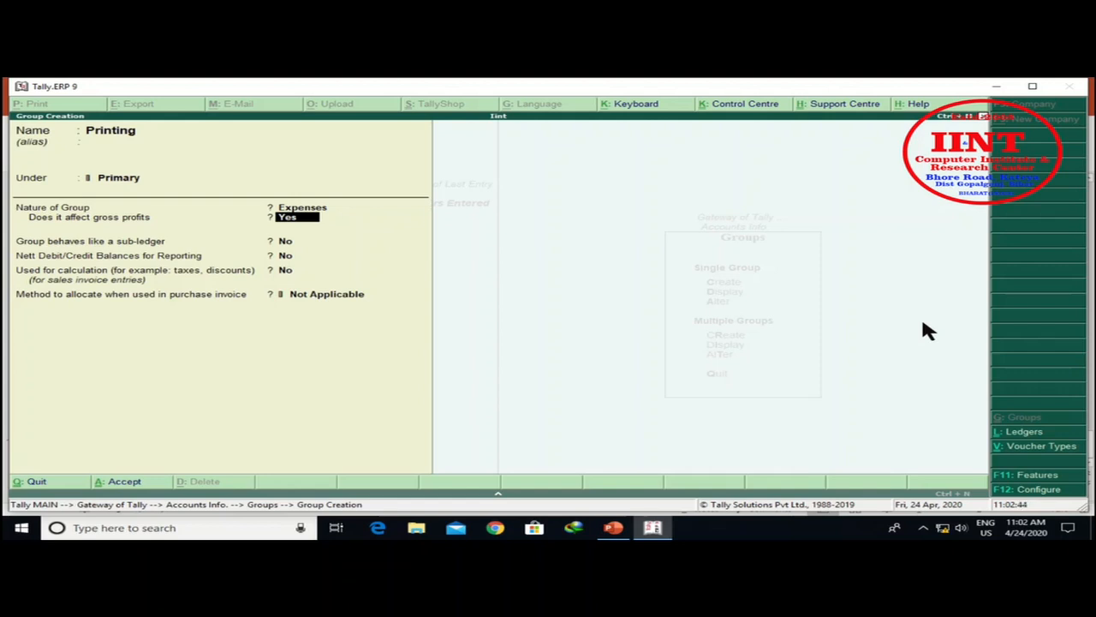
key(Return)
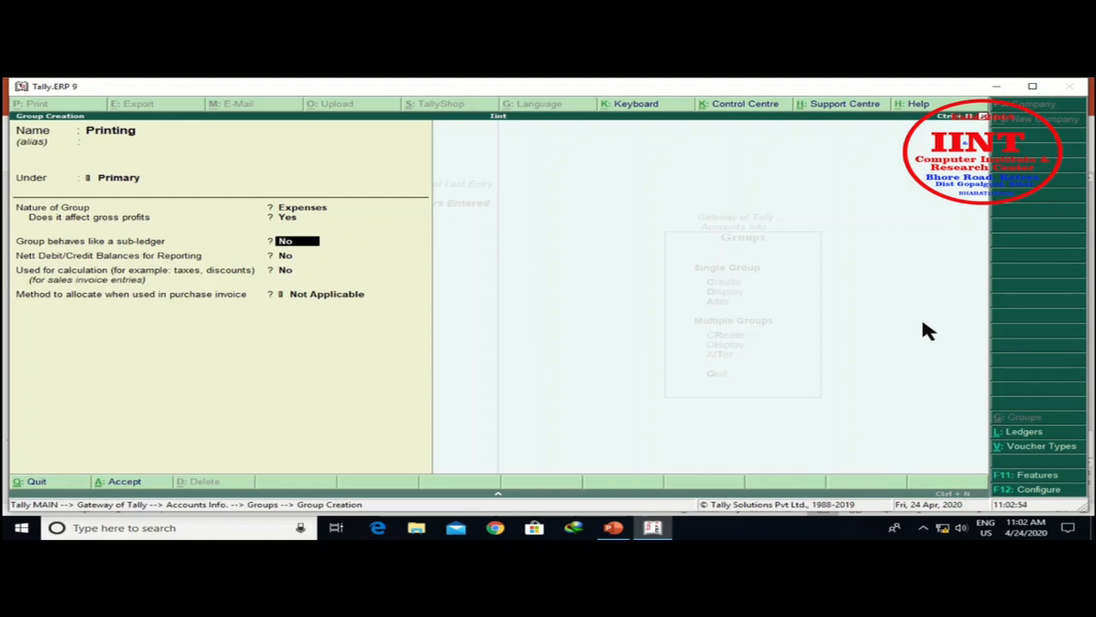
key(Return)
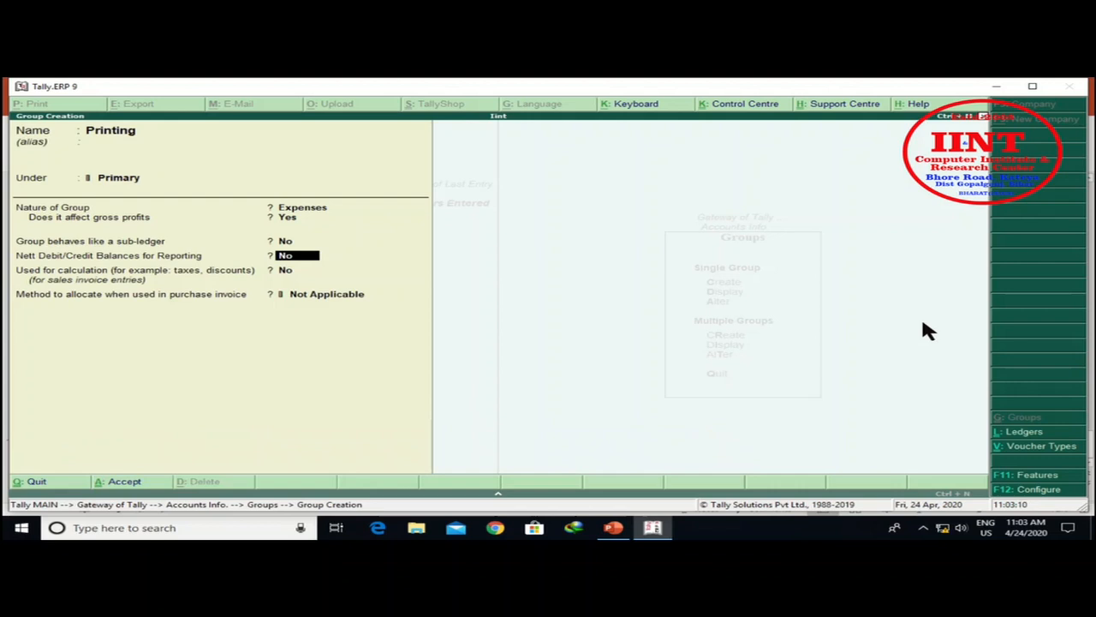
key(Return)
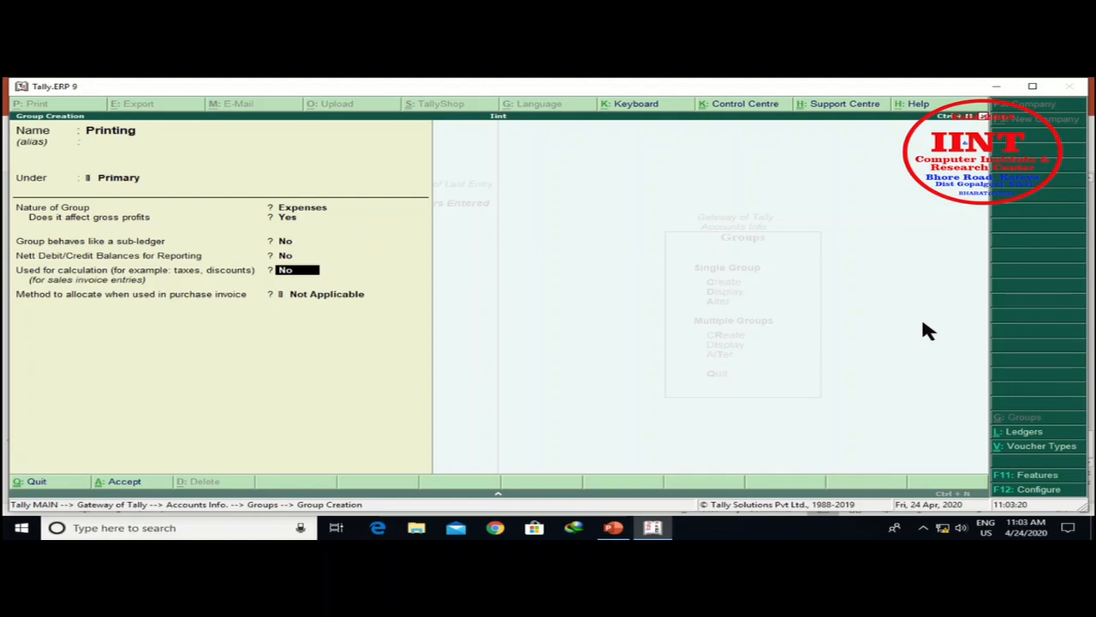
key(Return)
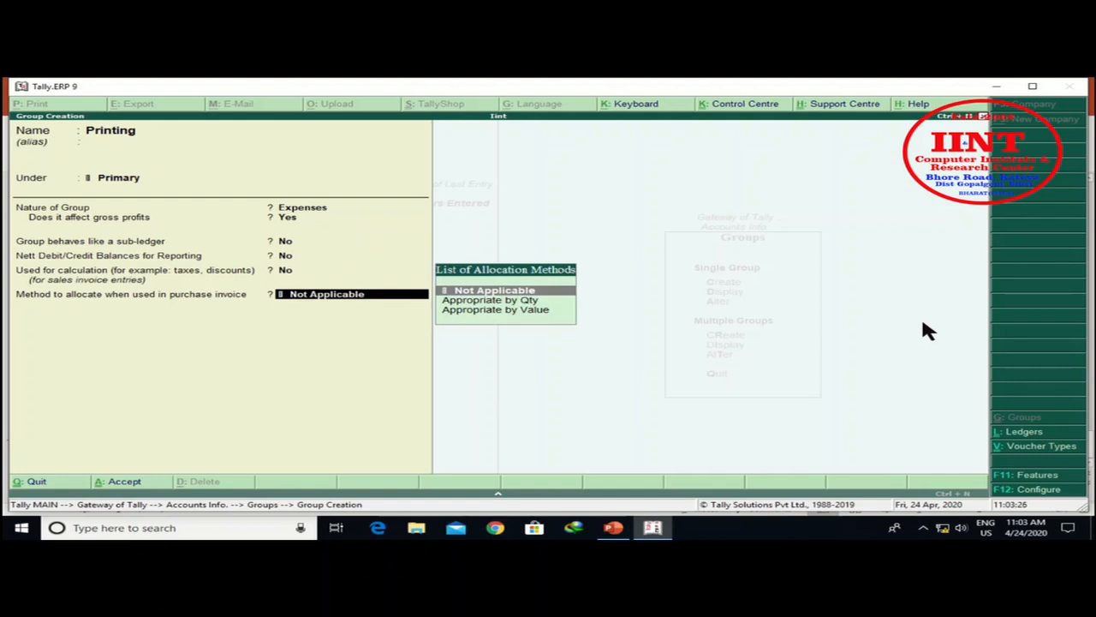
key(Return)
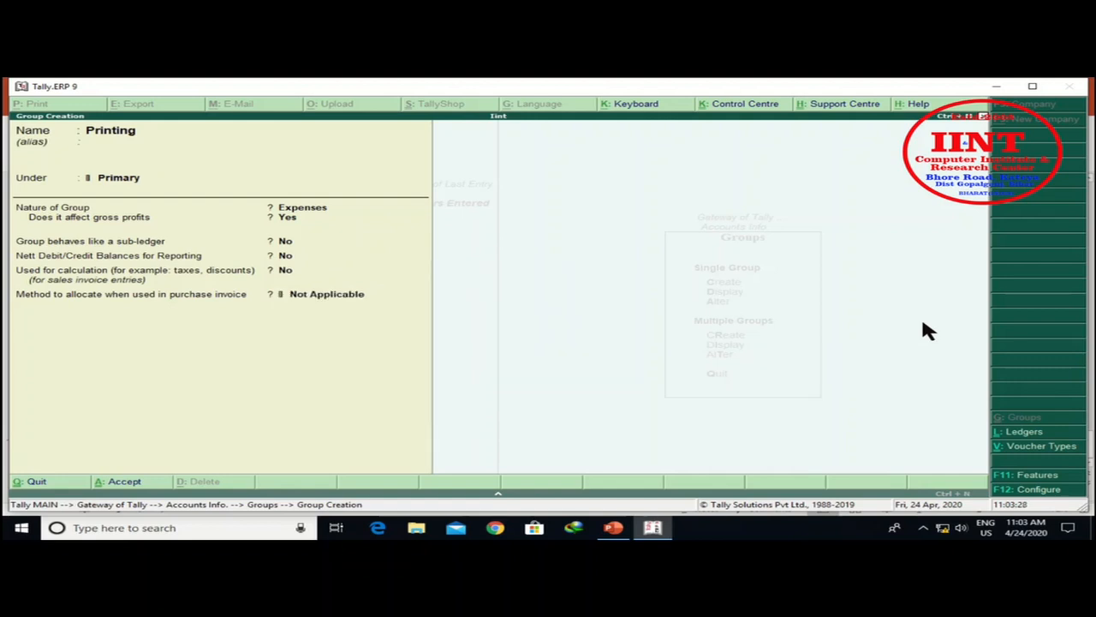
key(Return)
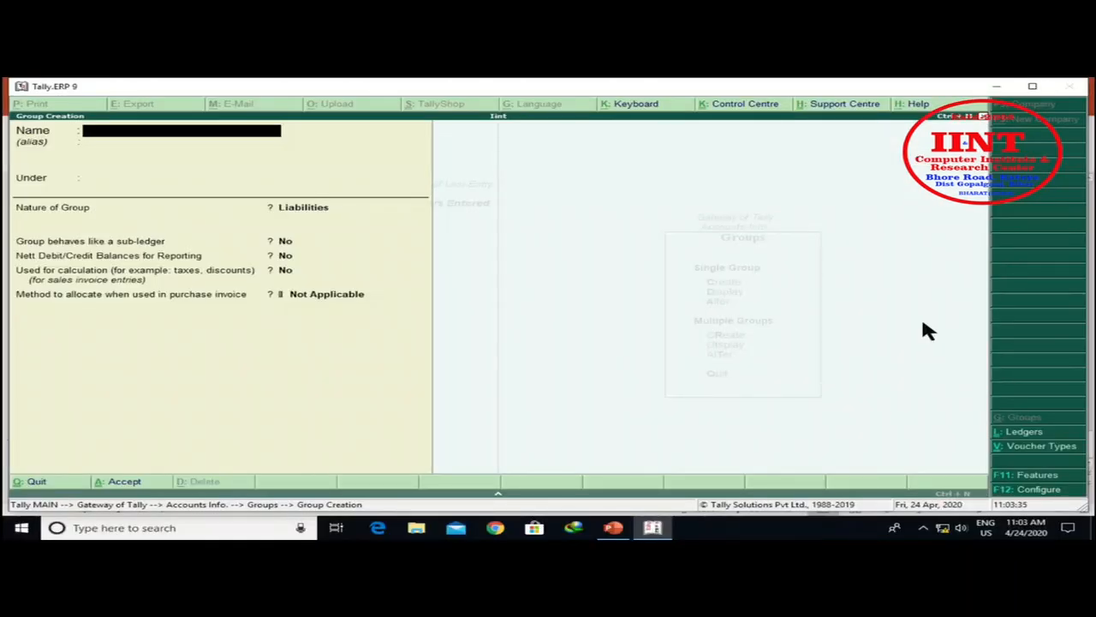
Step: Name the new group Office Expenses and leave its alias empty
text(Office Expenses)
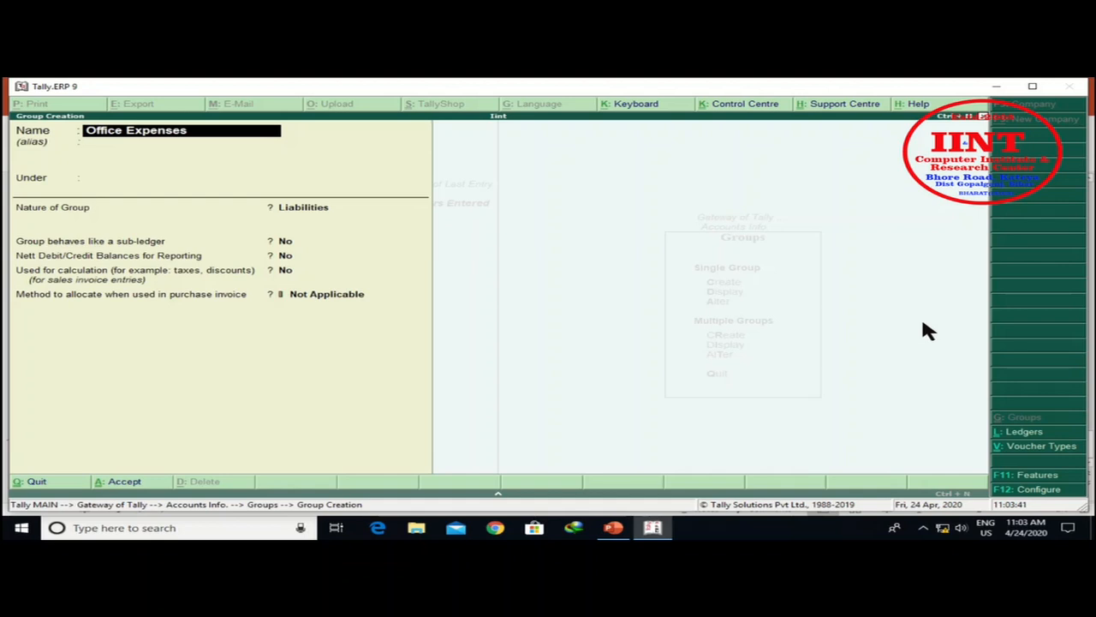
key(Return)
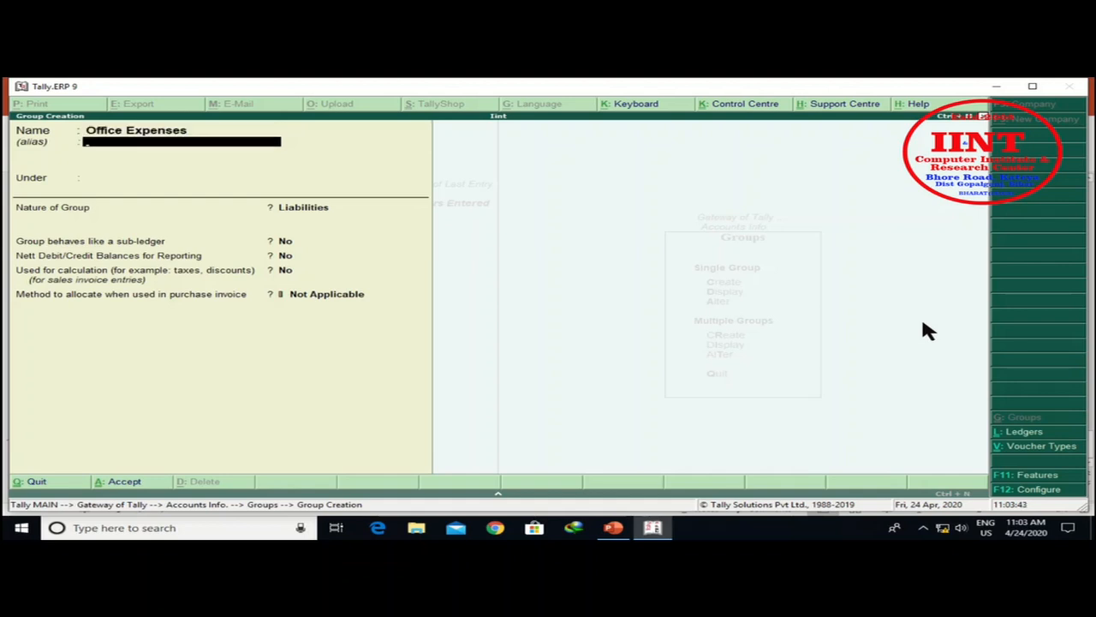
key(Return)
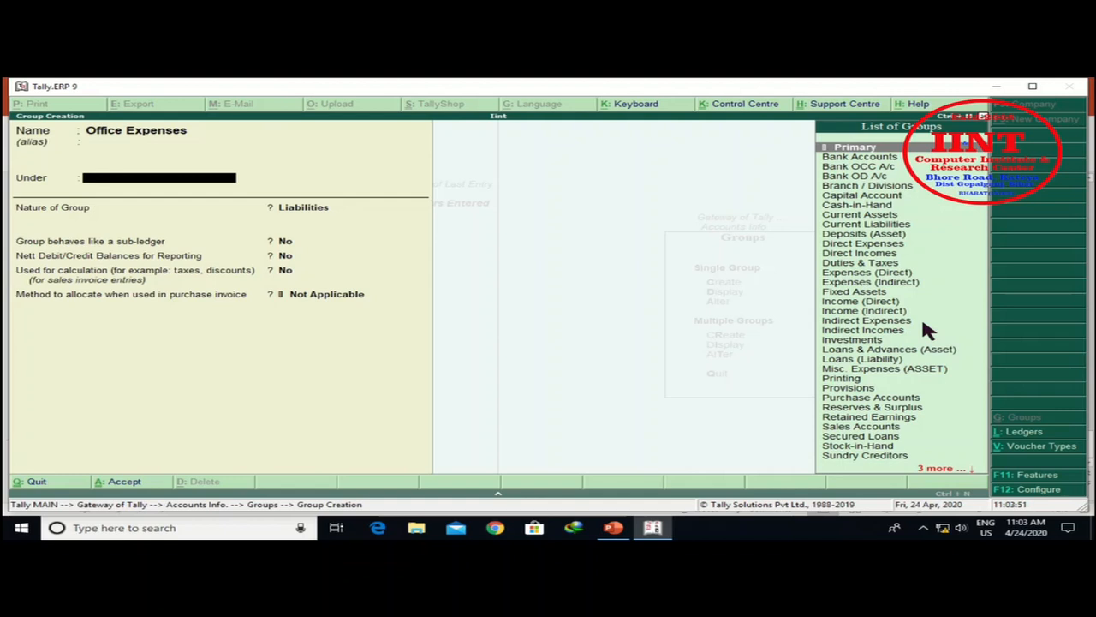
text(In)
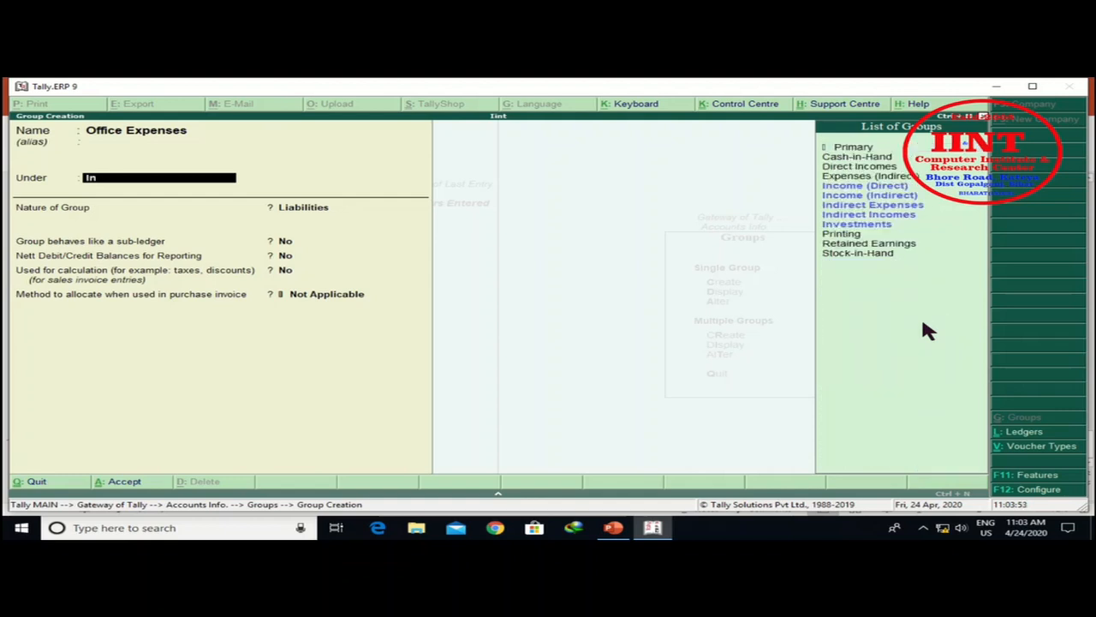
key(BackSpace)
key(BackSpace)
key(BackSpace)
key(Return)
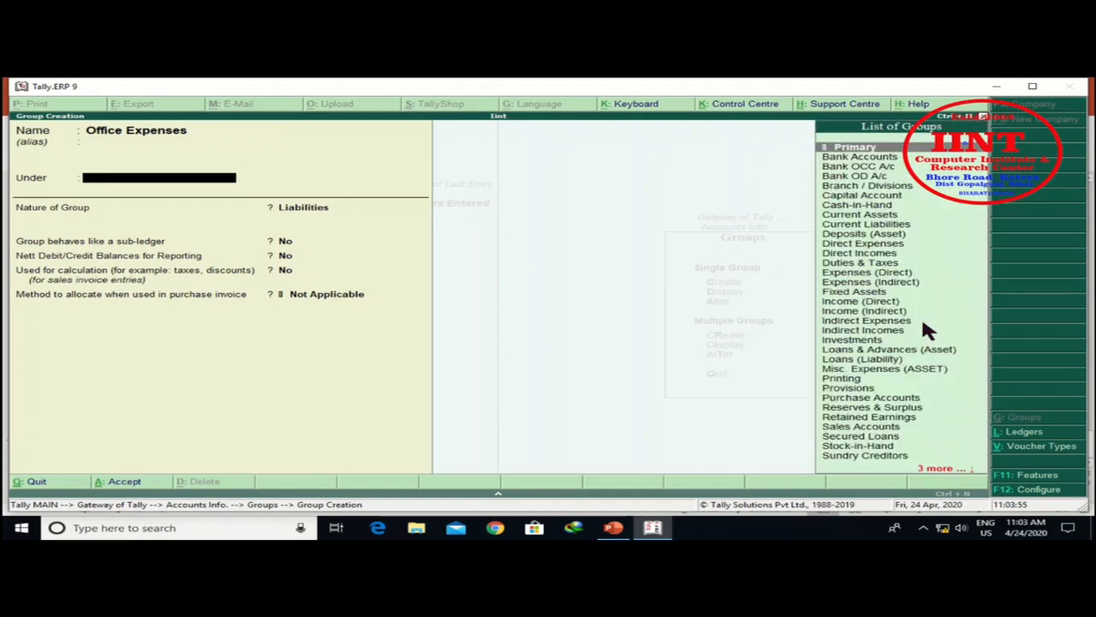
Step: Look through the list of groups available as parent for Office Expenses
key(Down)
key(Down)
key(Down)
key(Down)
key(Down)
key(Down)
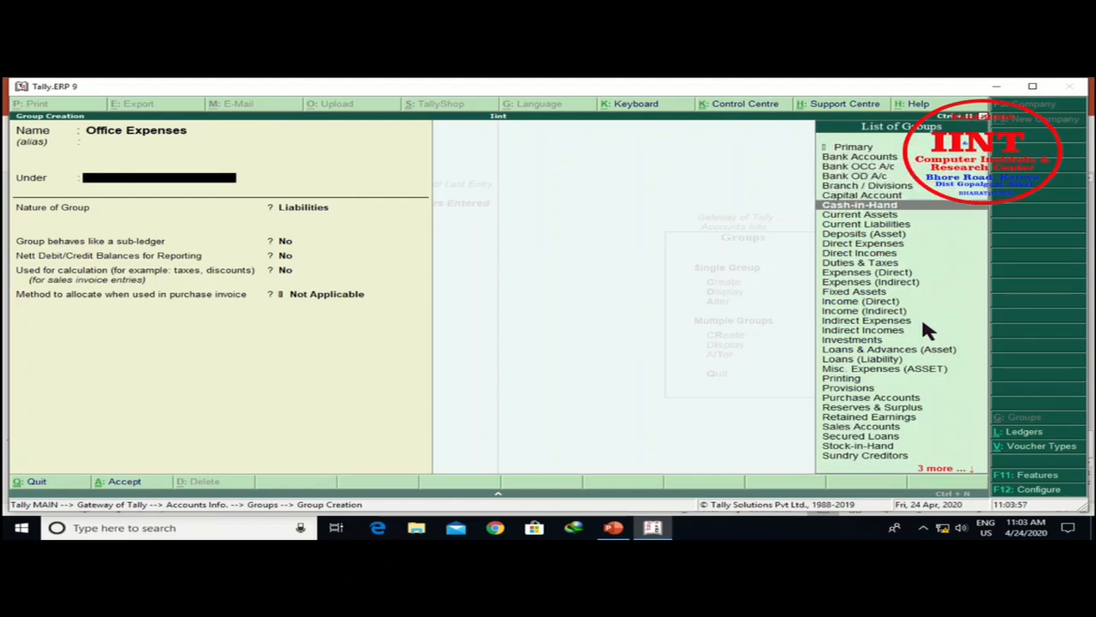
key(Up)
key(Up)
key(Up)
key(Down)
key(Down)
key(Down)
key(Down)
key(Down)
key(Down)
key(Down)
key(Down)
key(Down)
key(Down)
key(Down)
key(Down)
key(Down)
key(Down)
key(Down)
key(Down)
key(Down)
key(Down)
key(Down)
key(Down)
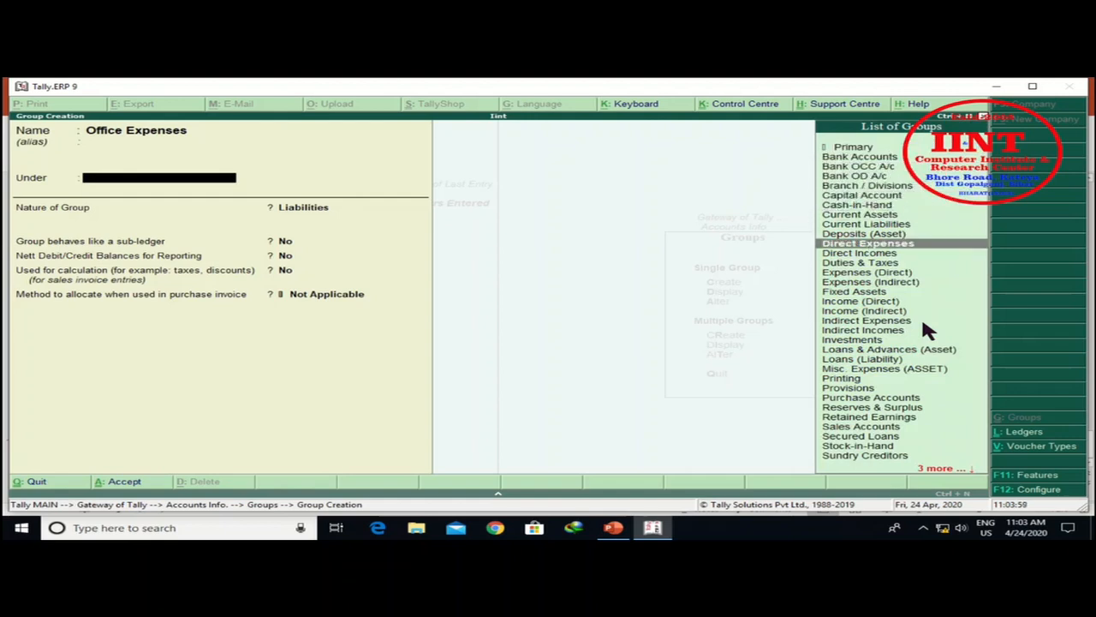
key(Down)
key(Down)
key(Down)
key(Down)
key(Up)
key(Up)
key(Up)
key(Up)
key(Up)
key(Up)
key(Up)
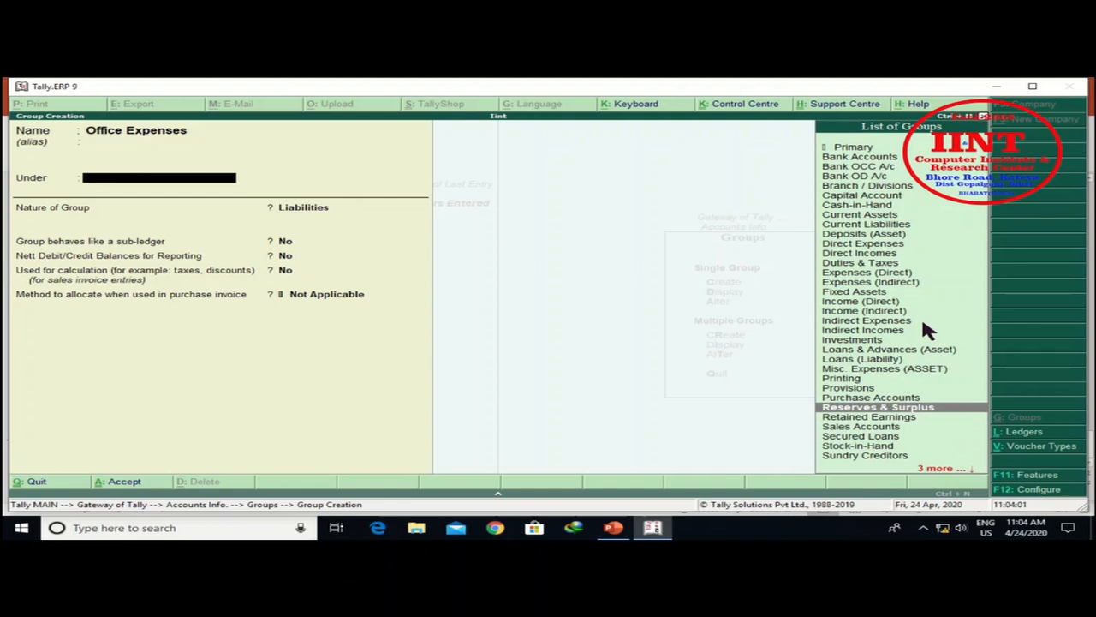
key(Up)
key(Up)
key(Up)
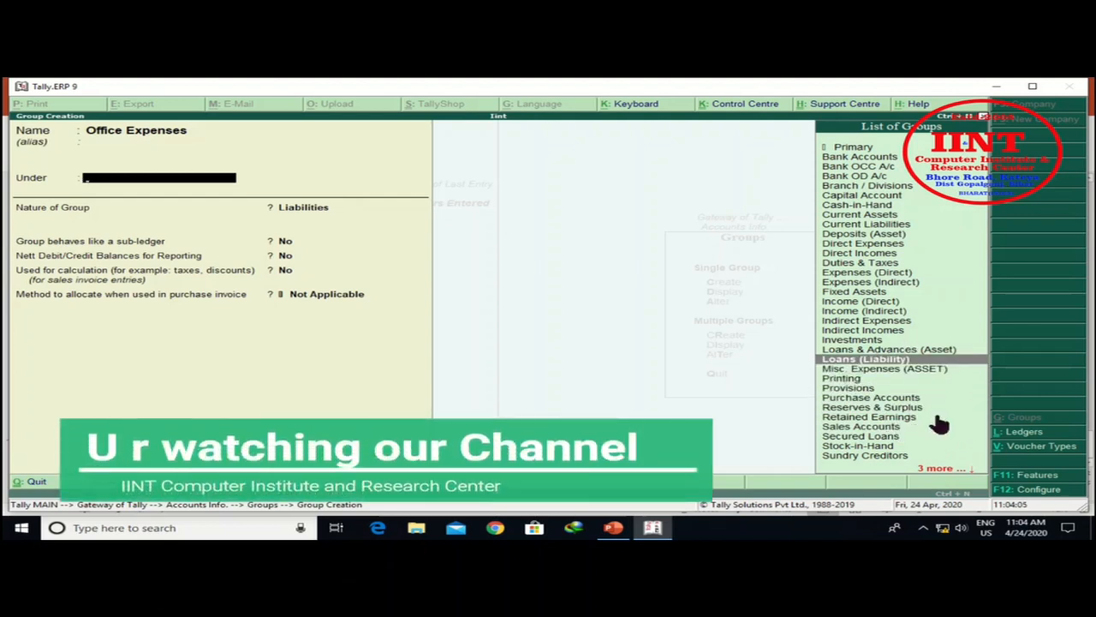
Step: Place the Office Expenses group under Indirect Expenses
text(i)
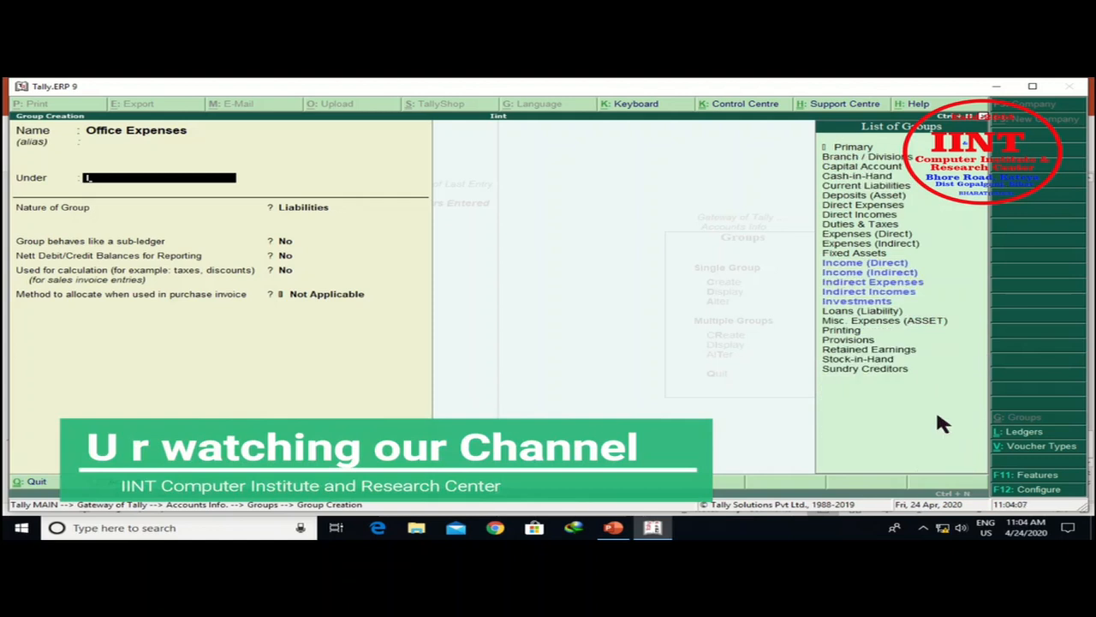
key(Down)
key(Down)
key(Down)
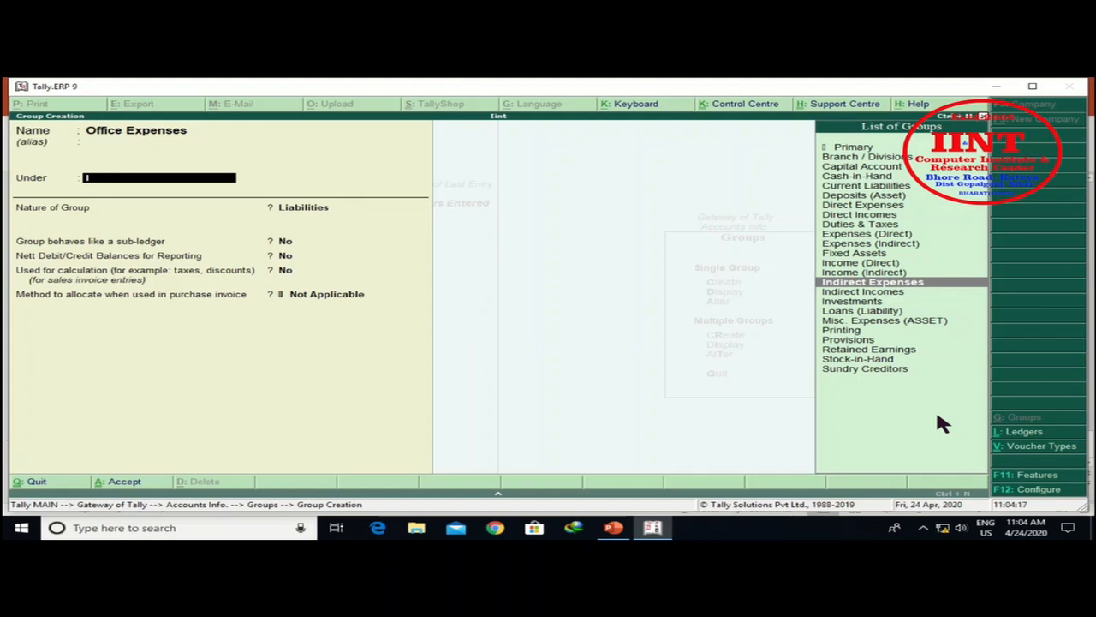
key(Return)
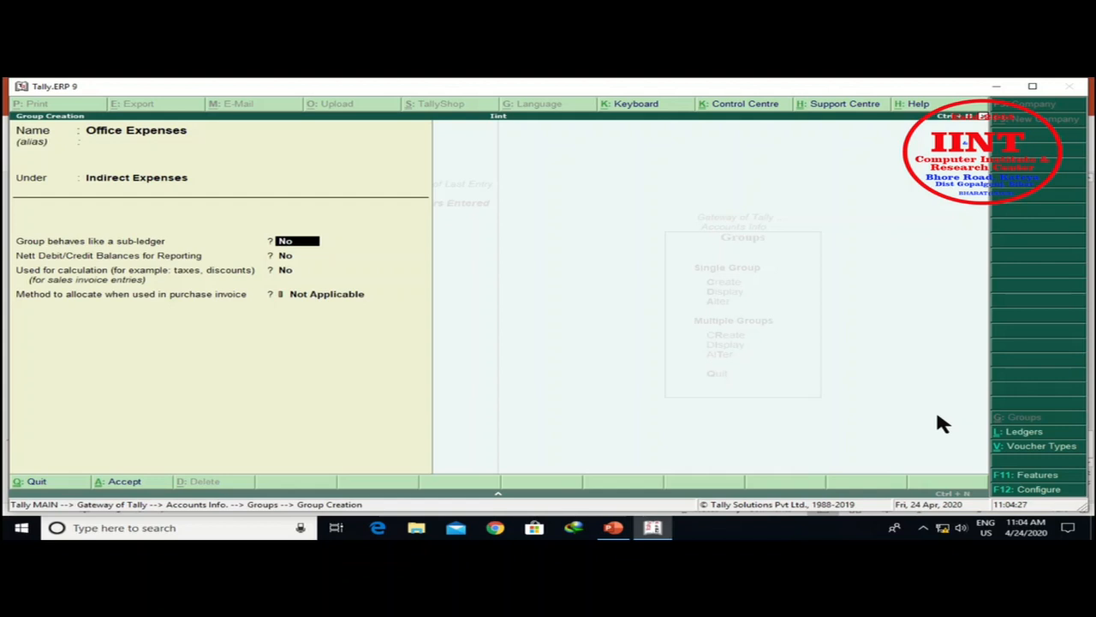
Step: Keep No for the sub-ledger, nett balance and calculation options and Not Applicable for allocation, and save the Office Expenses group
key(Return)
key(Return)
key(Return)
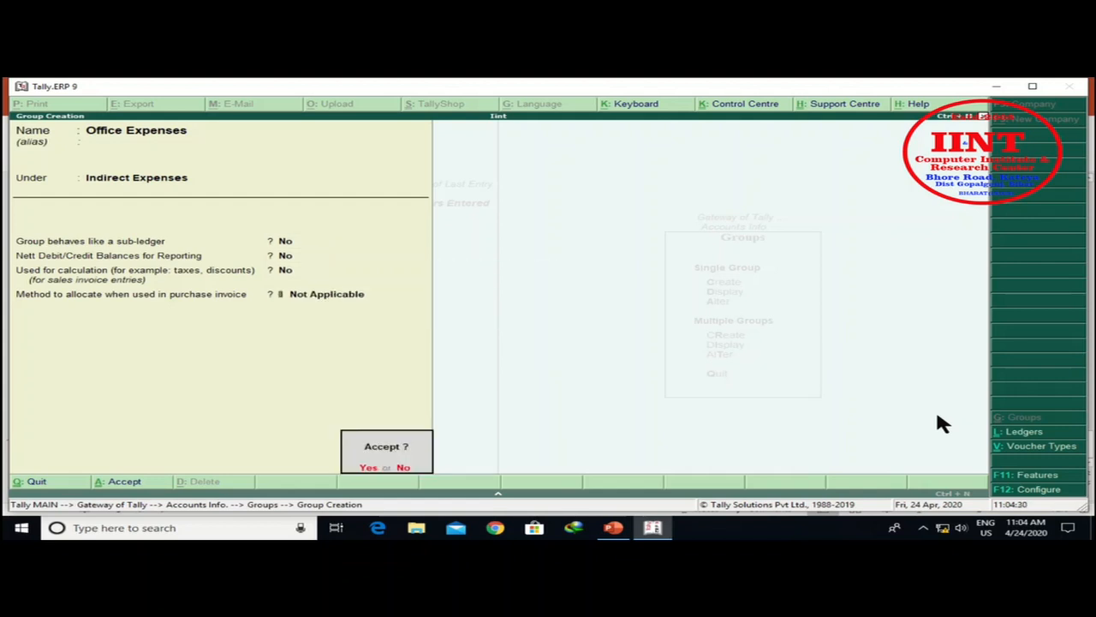
key(Return)
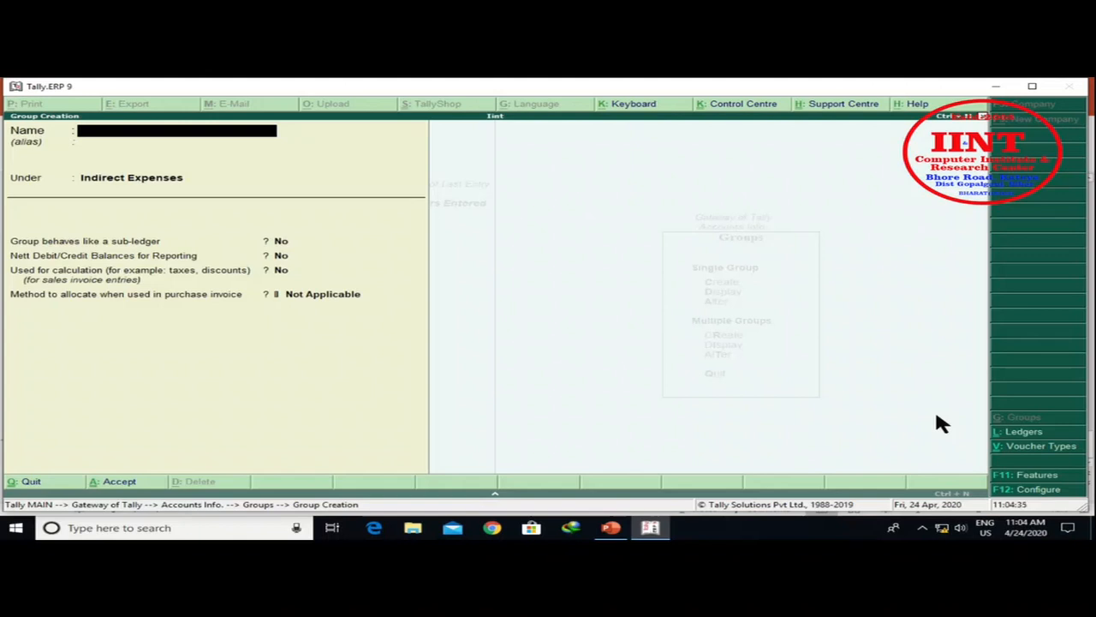
Step: Leave group creation and open the single ledger creation form under Accounts Info
key(Escape)
key(y)
key(Escape)
key(Escape)
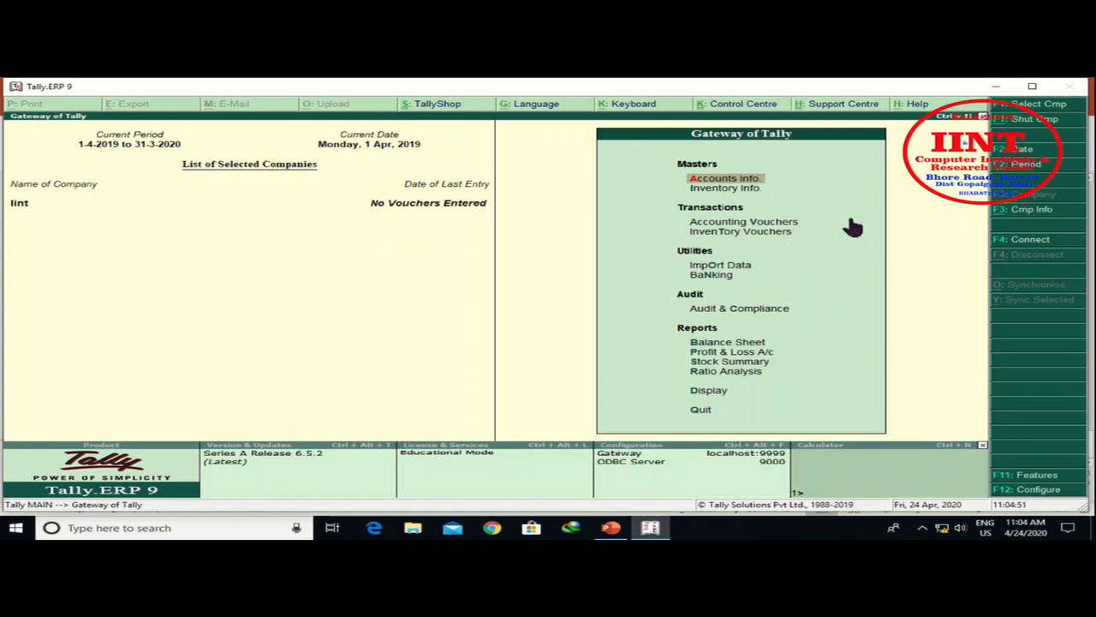
key(Return)
key(Down)
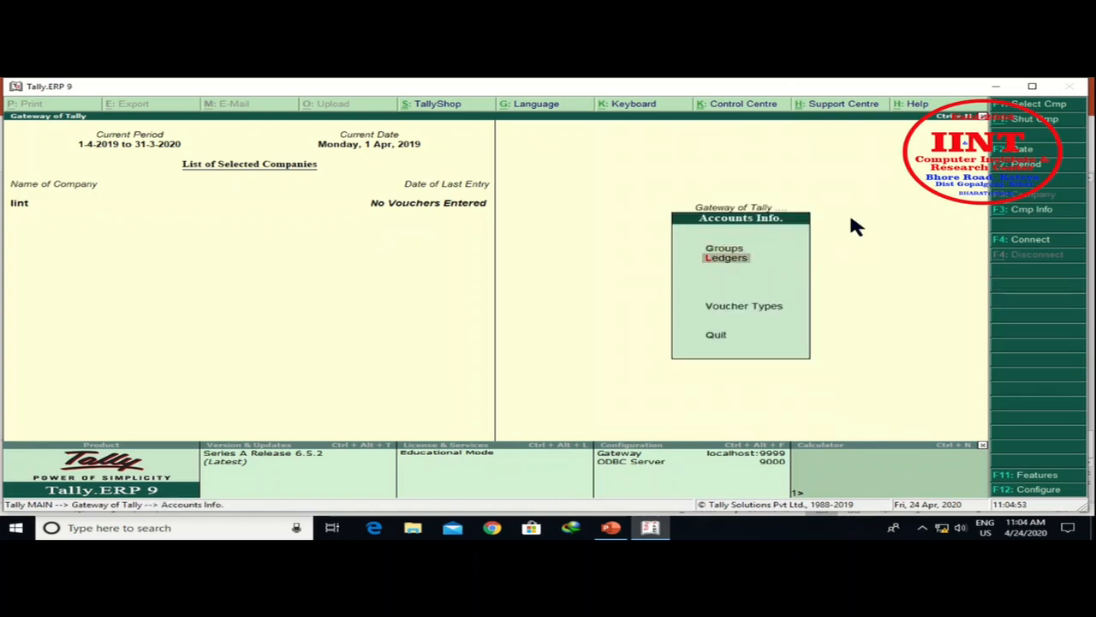
key(Return)
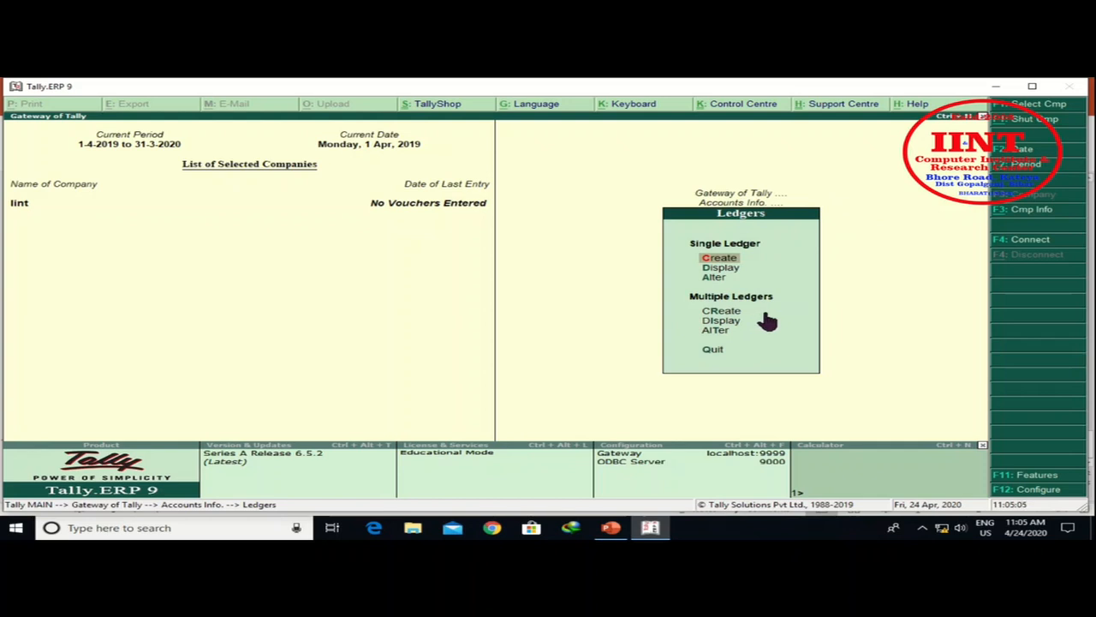
click(750, 263)
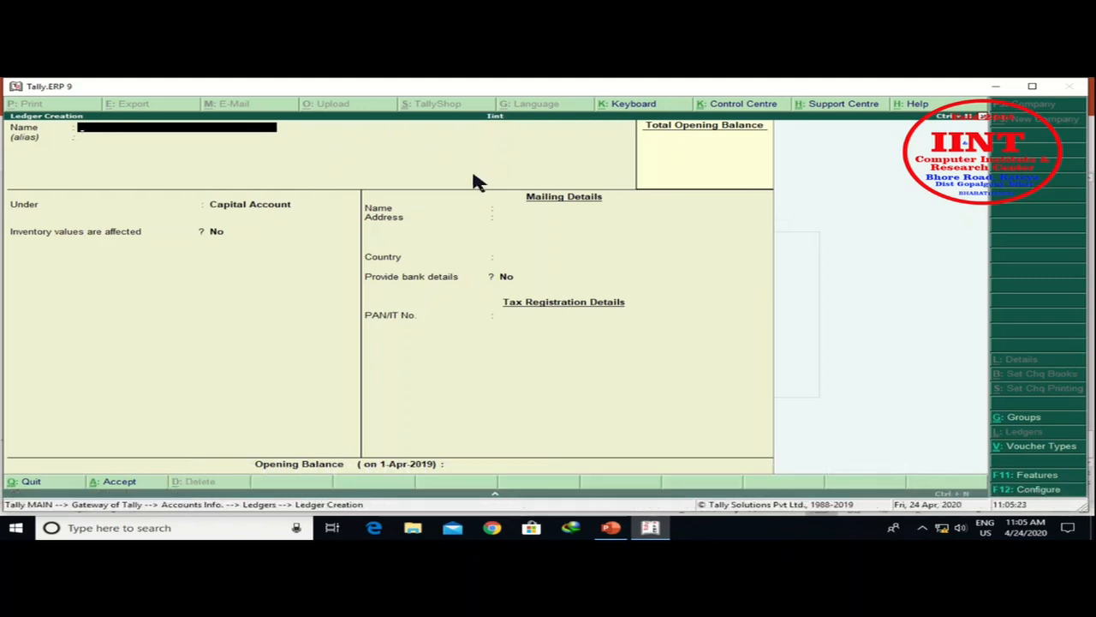
Step: Name the new ledger Discount and leave its alias empty
text(Discou)
key(Return)
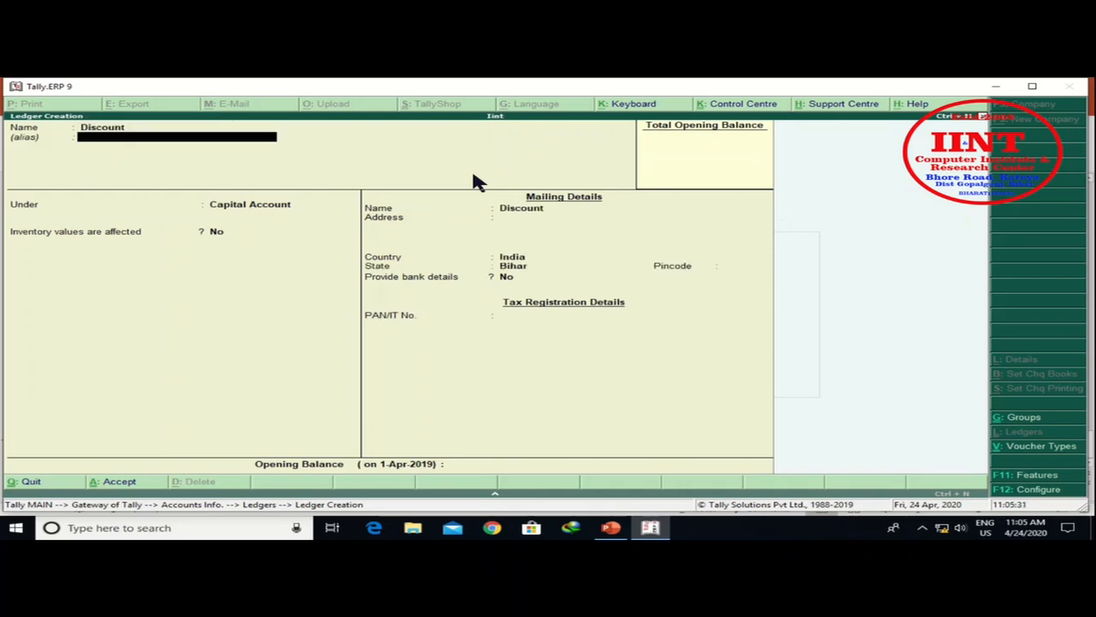
key(Return)
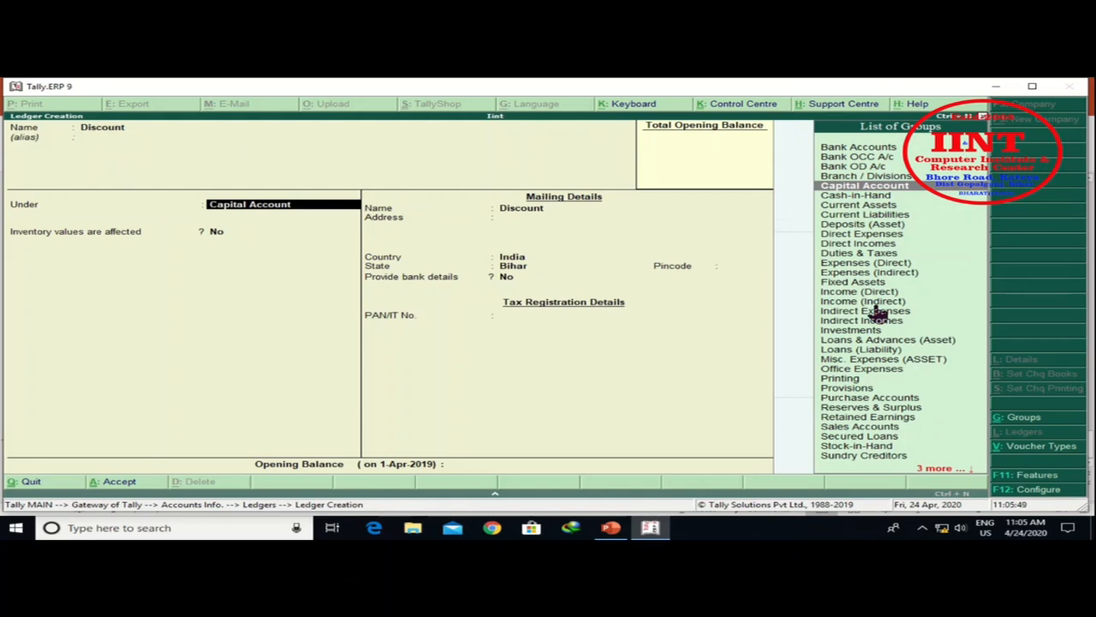
Step: Look through the list of groups the Discount ledger can be placed under
key(Down)
key(Down)
key(Down)
key(Up)
key(Up)
key(Up)
key(Up)
key(Up)
key(Up)
key(Down)
key(Down)
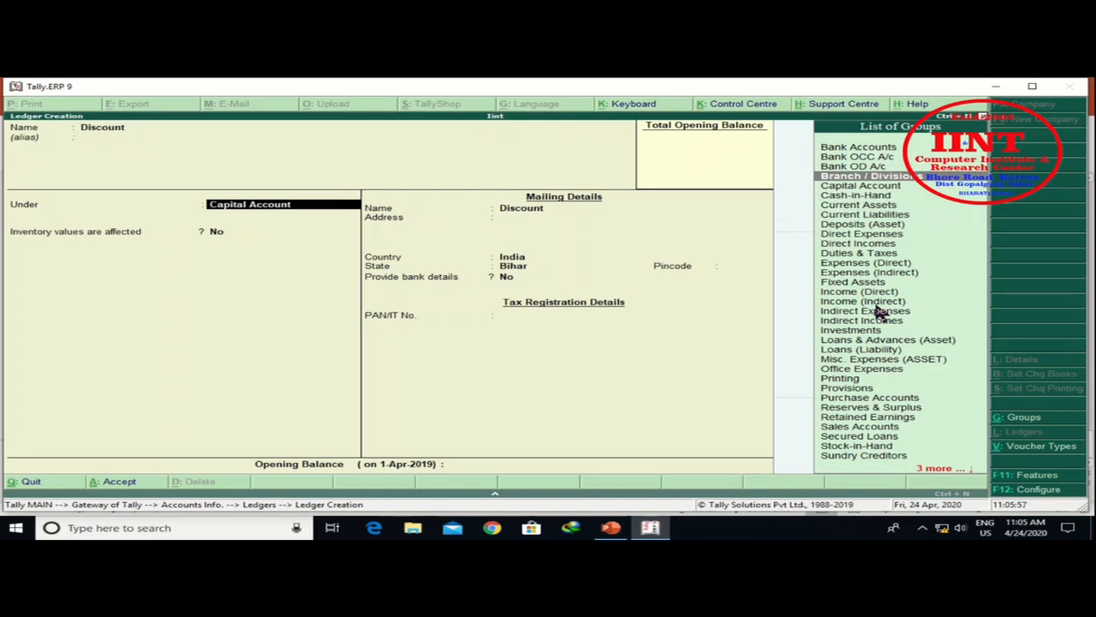
key(Down)
key(Down)
key(Down)
key(Down)
key(Down)
key(Down)
key(Down)
key(Down)
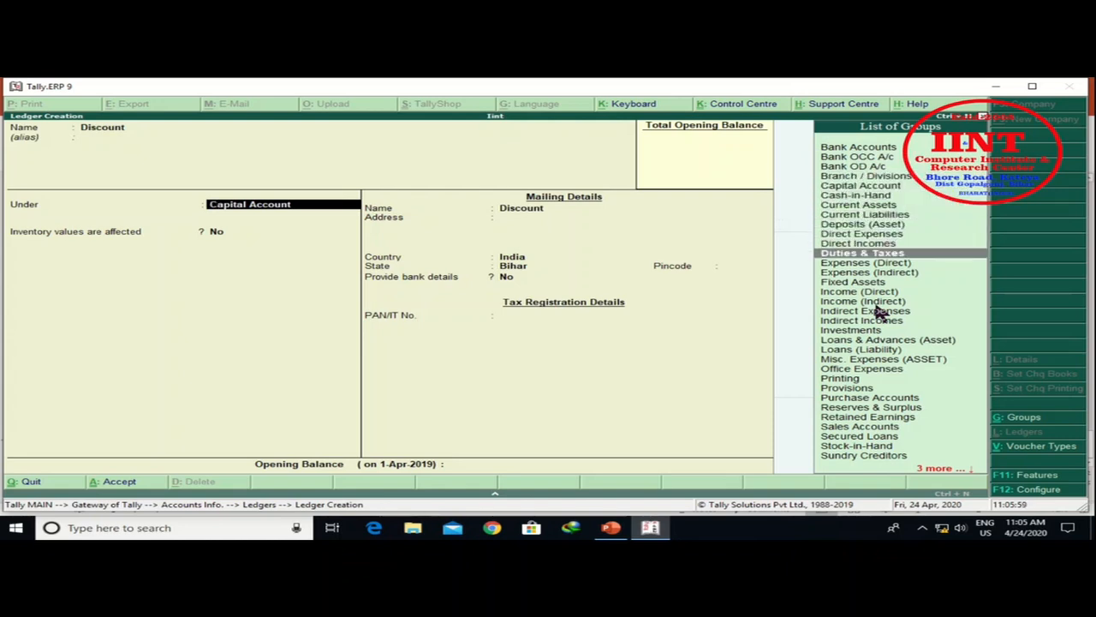
Step: Replace the Discount ledger's default parent group with Sales Accounts
key(i)
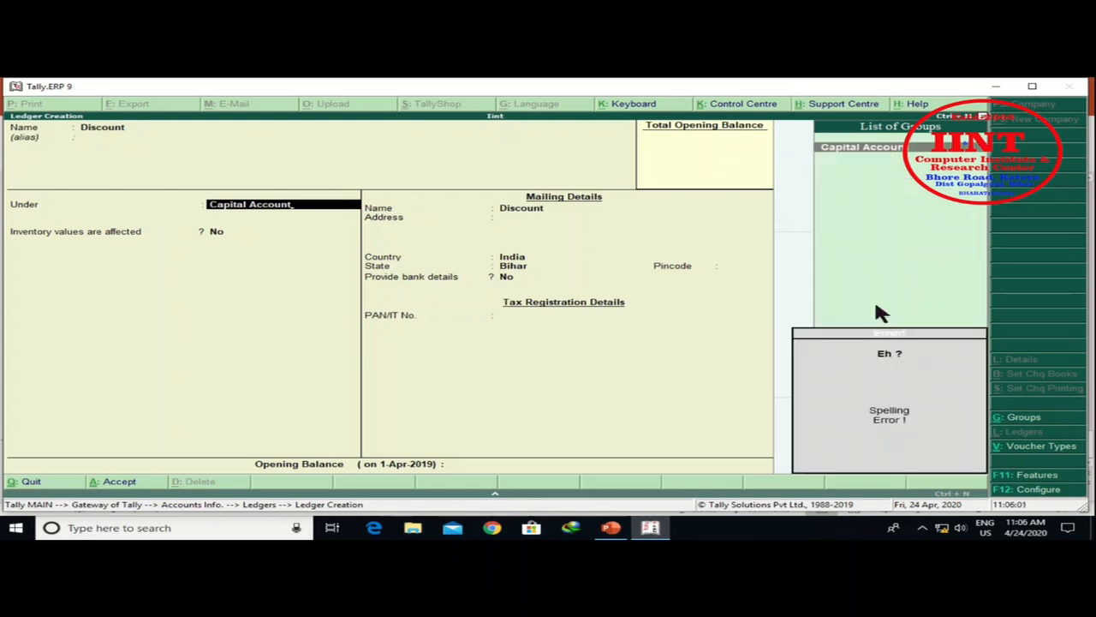
key(BackSpace)
key(BackSpace)
key(BackSpace)
key(BackSpace)
key(BackSpace)
key(BackSpace)
key(BackSpace)
key(BackSpace)
key(BackSpace)
key(BackSpace)
key(BackSpace)
key(BackSpace)
key(BackSpace)
key(BackSpace)
key(BackSpace)
text(Sa)
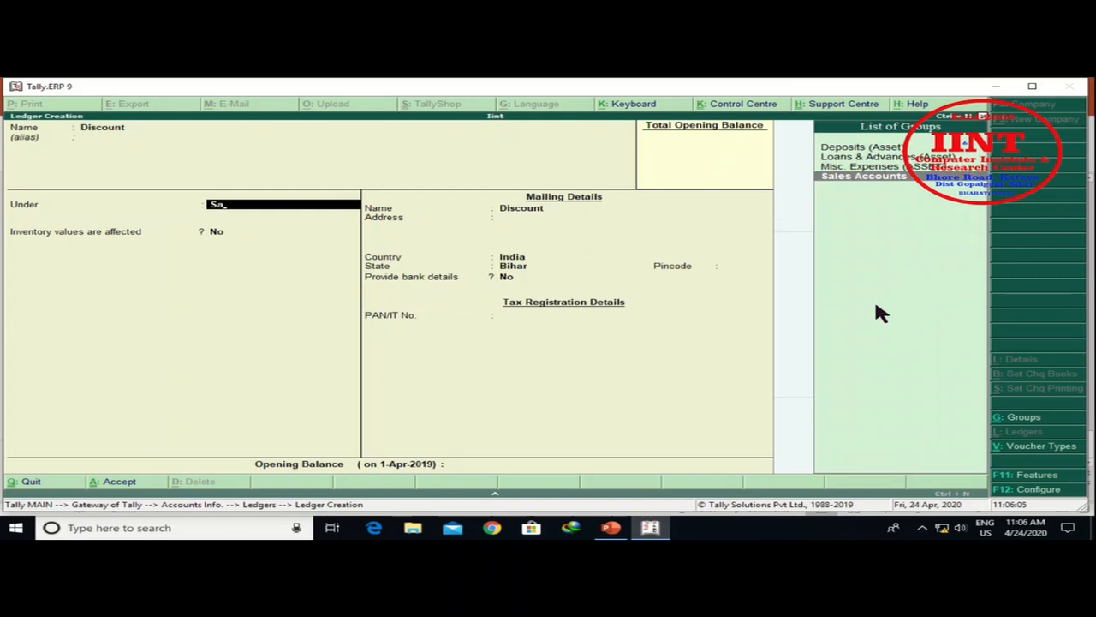
key(Return)
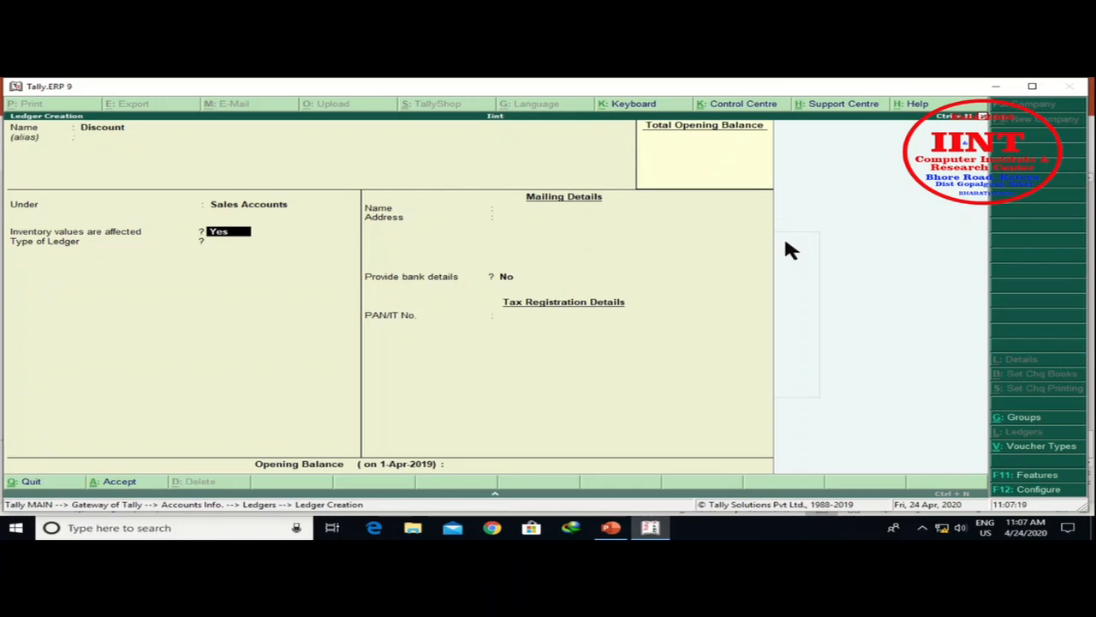
Step: Keep Yes for inventory values being affected and choose Not Applicable as the type of ledger
key(Return)
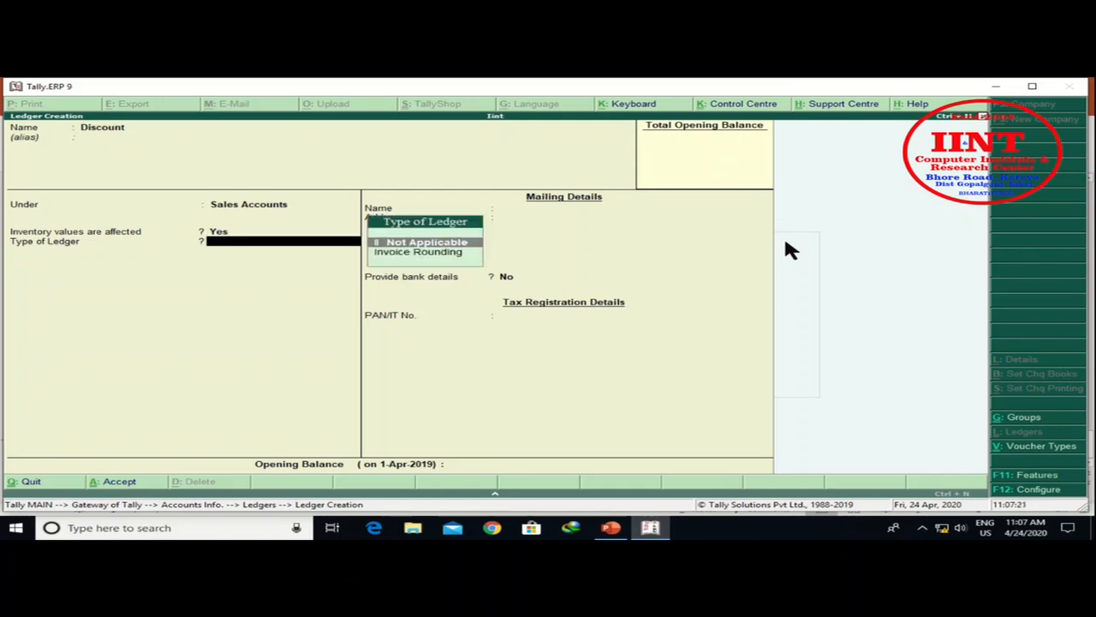
key(Return)
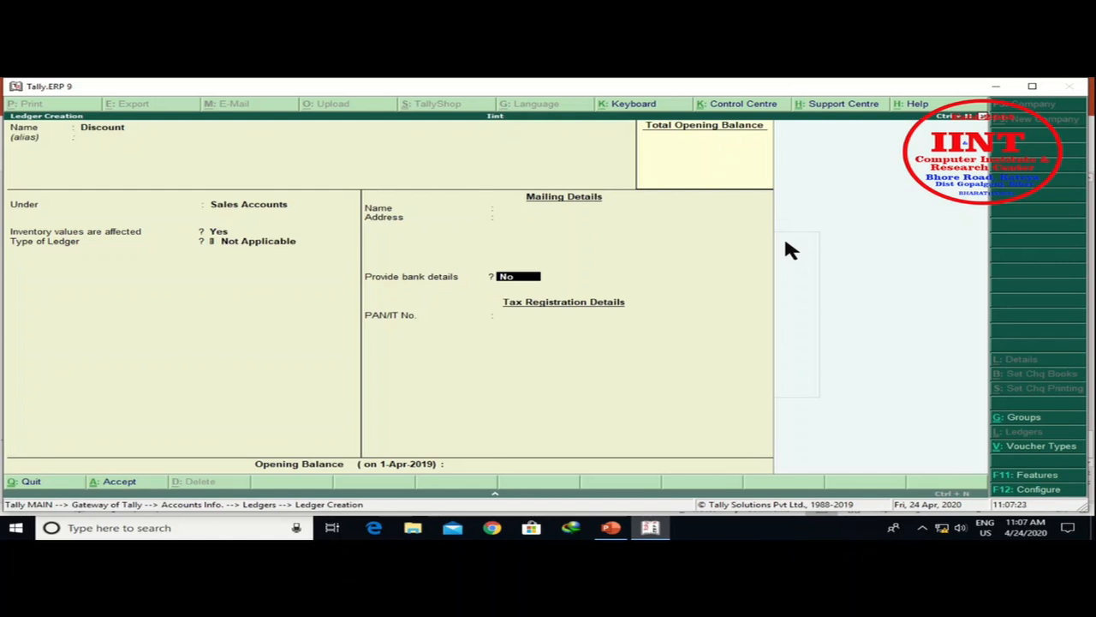
key(BackSpace)
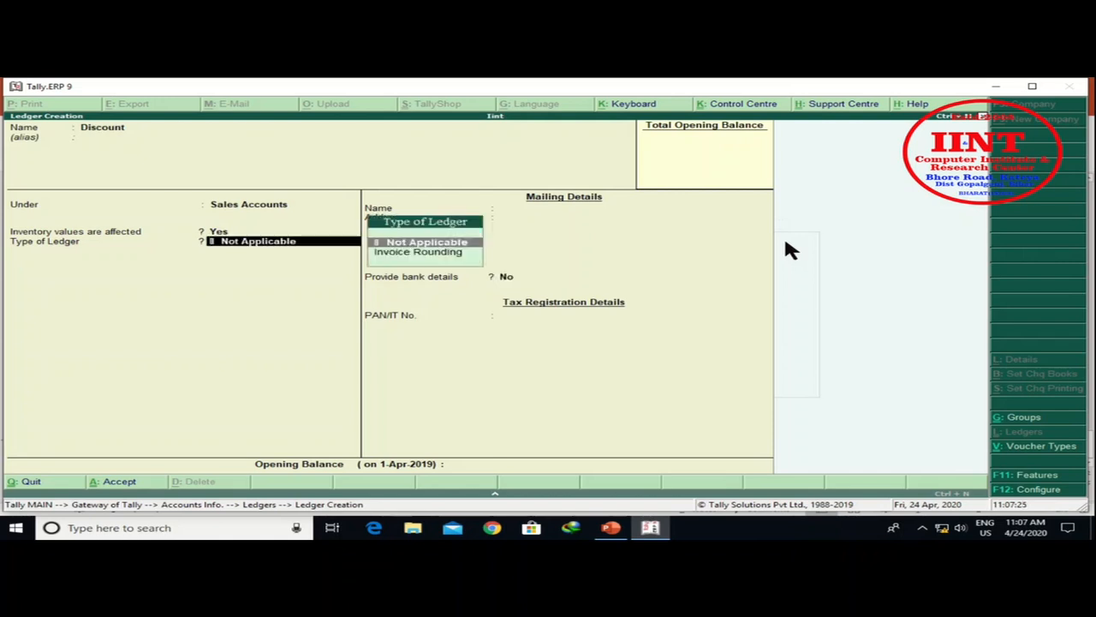
key(Return)
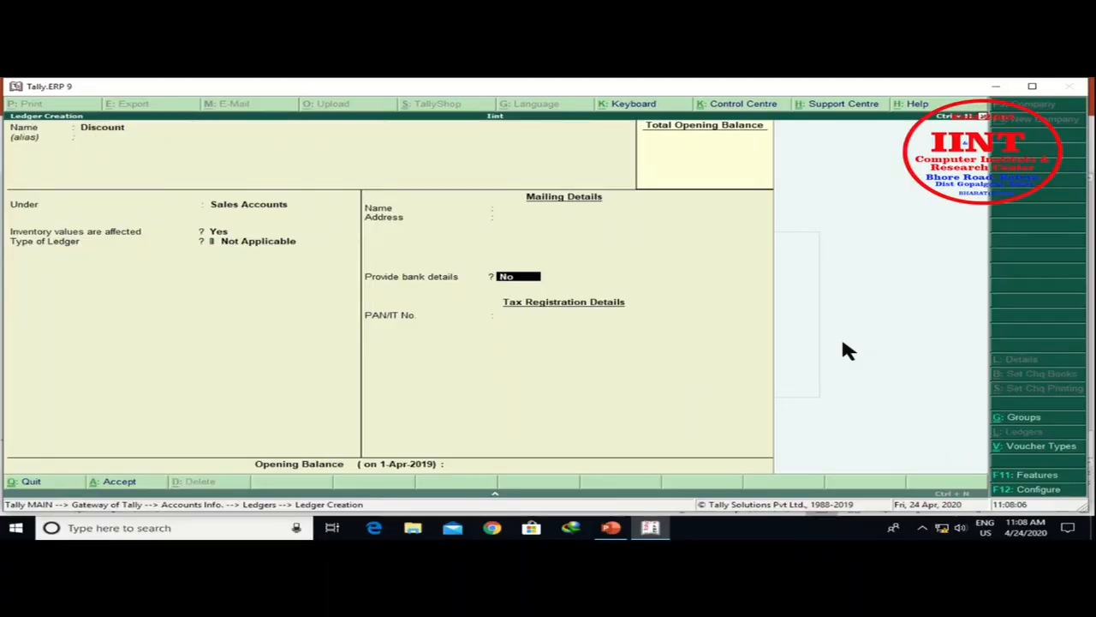
Step: Keep No for bank details, leave the PAN/IT number empty, and save the Discount ledger
key(Return)
key(Return)
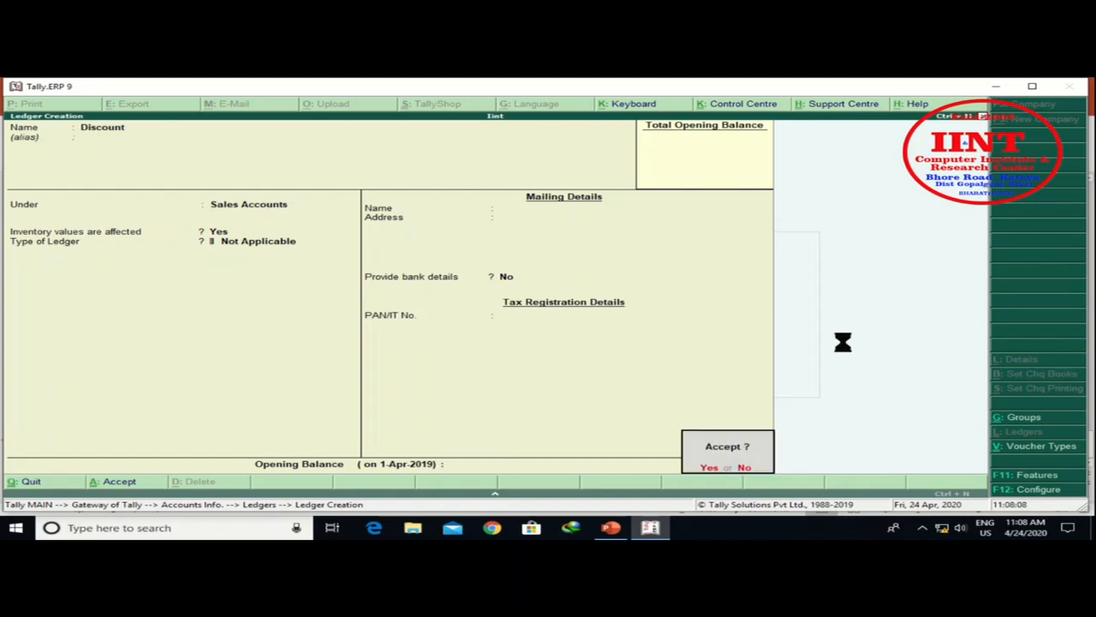
key(Return)
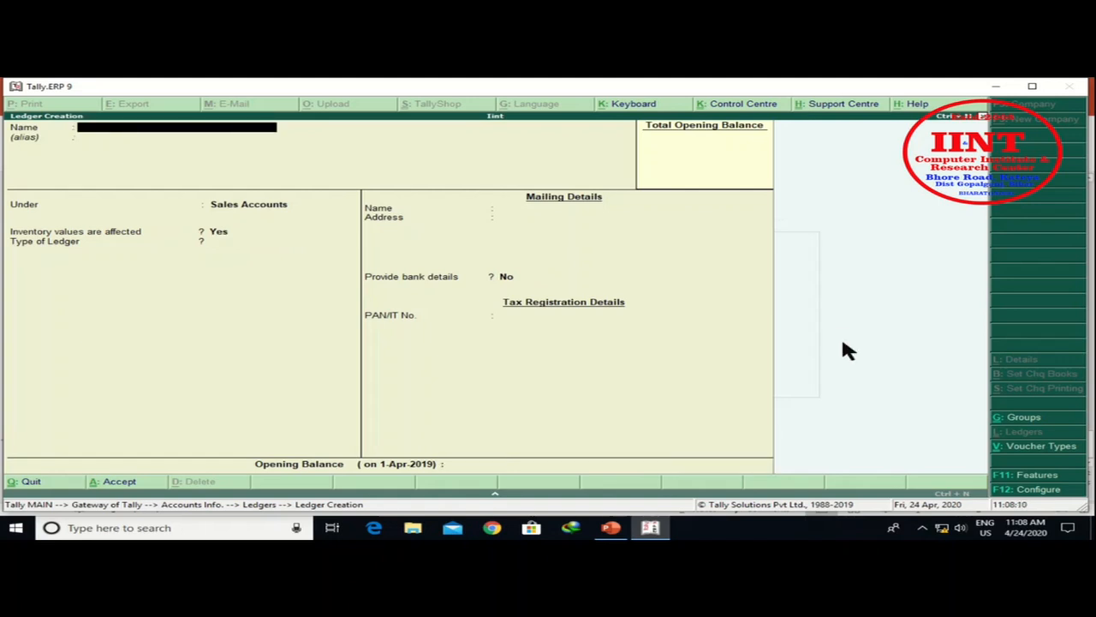